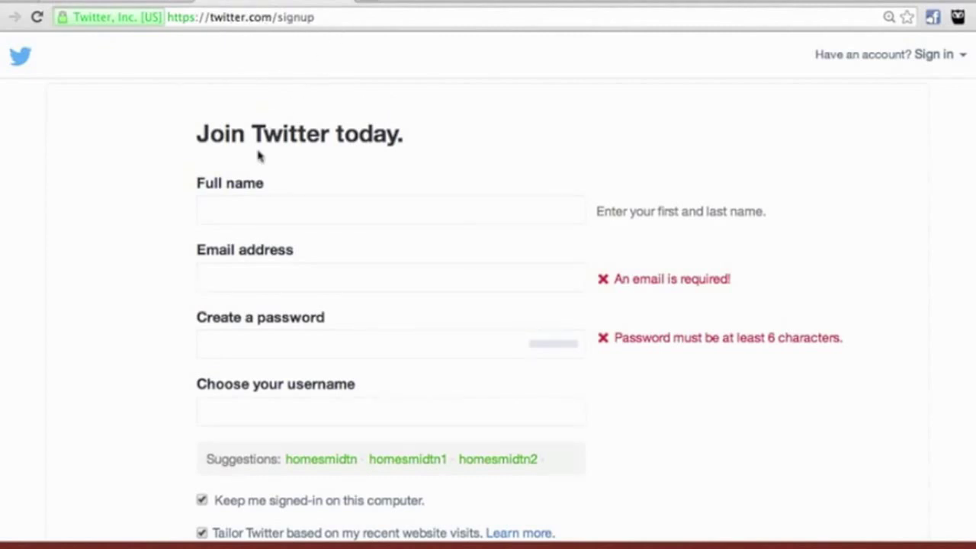
Step: Enter the realtor's full name, paste the account e-mail and type a password in the sign-up form
left_click(234, 212)
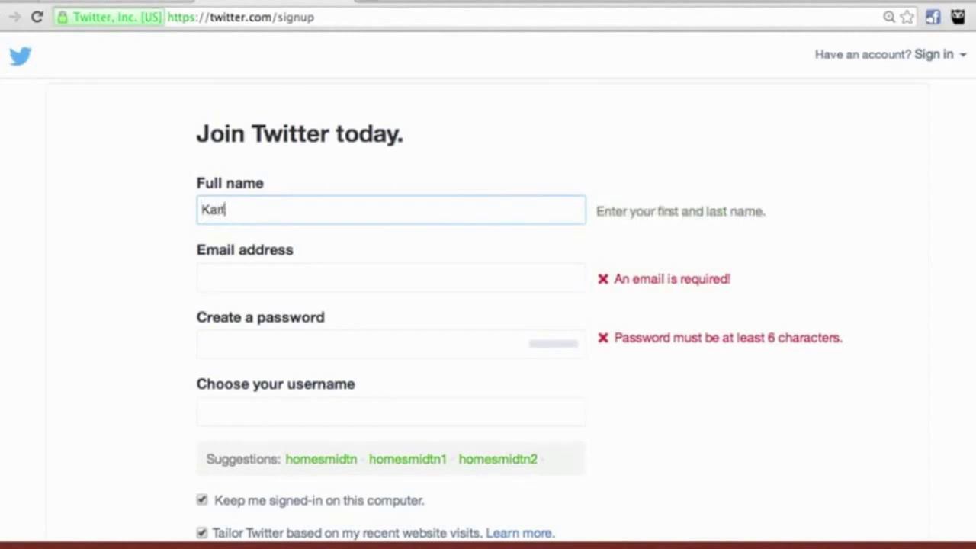
left_click(227, 278)
key("ctrl+v")
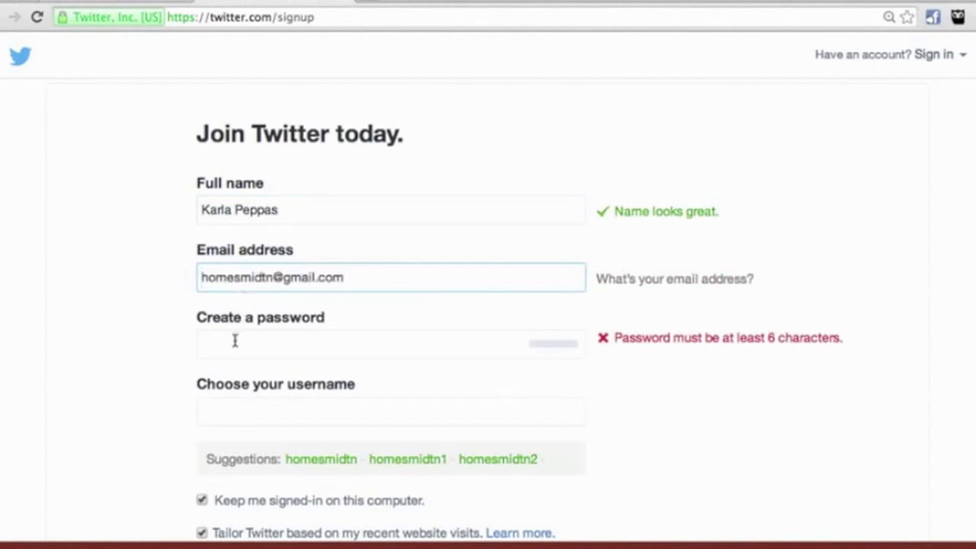
left_click(231, 343)
type("••••••••••")
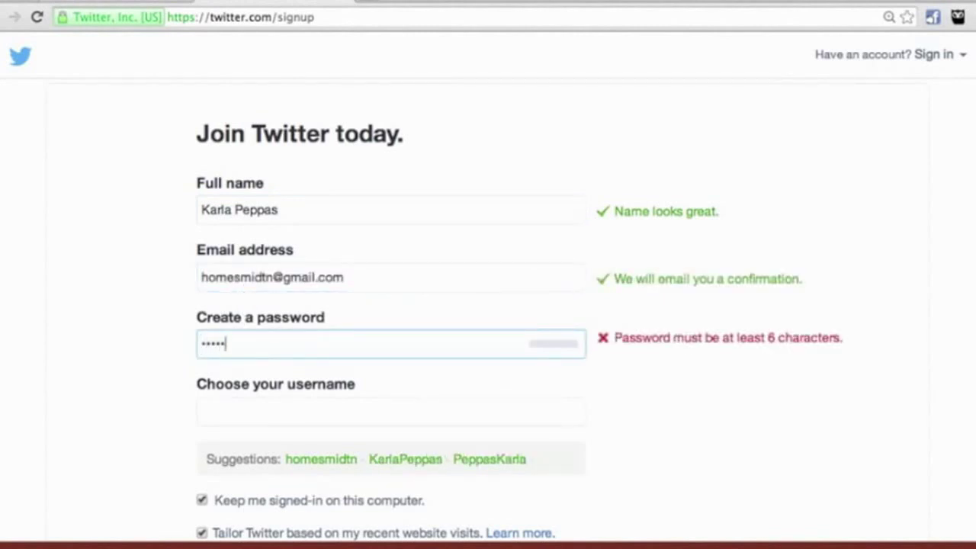
type("••••")
Step: Choose an available username, uncheck 'Keep me signed-in on this computer', and submit the form
left_click(217, 414)
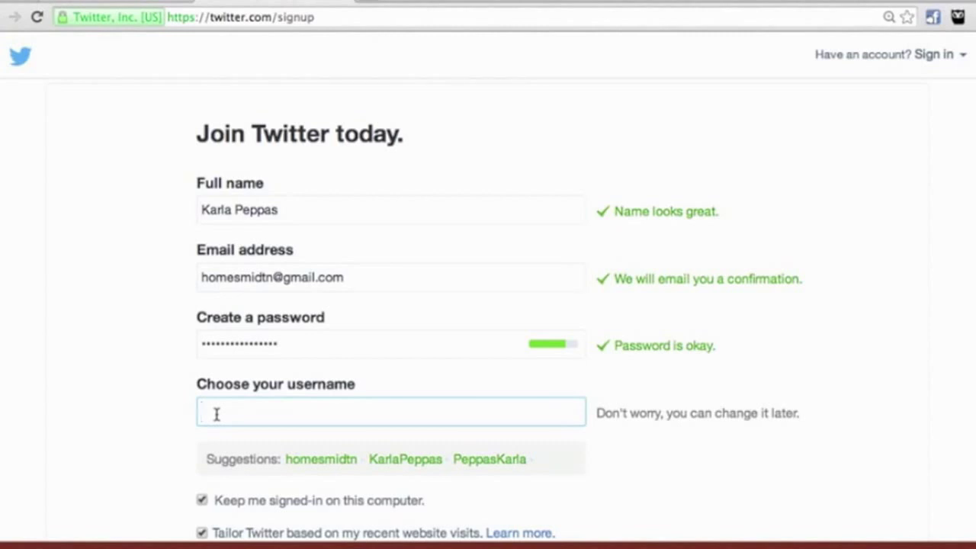
type("HomesMidTN")
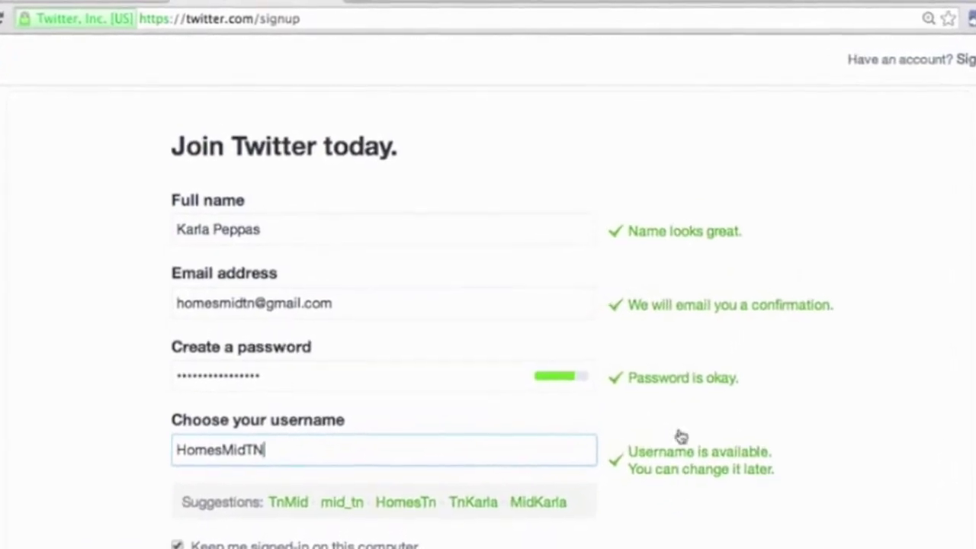
scroll(678, 410, "down", 3)
scroll(684, 404, "down", 2)
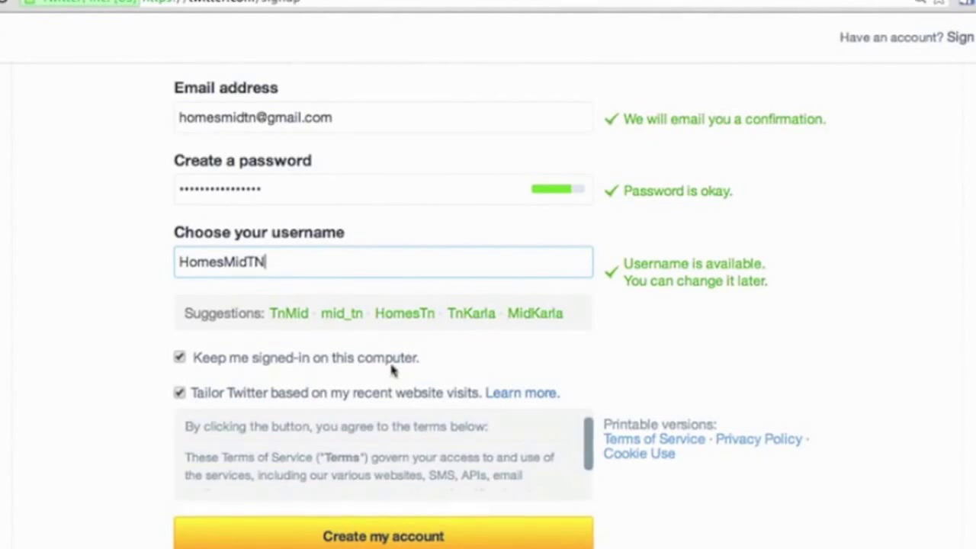
left_click(180, 357)
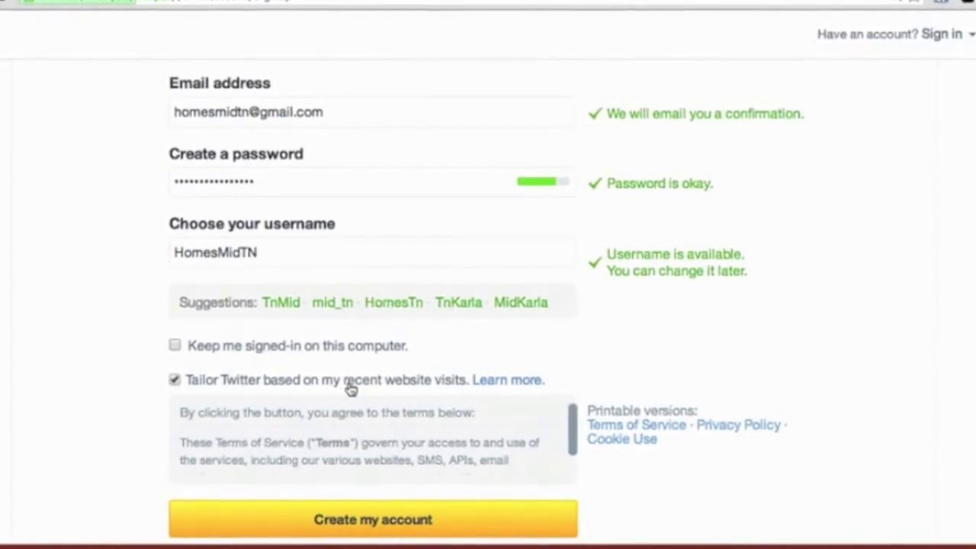
scroll(396, 412, "up", 4)
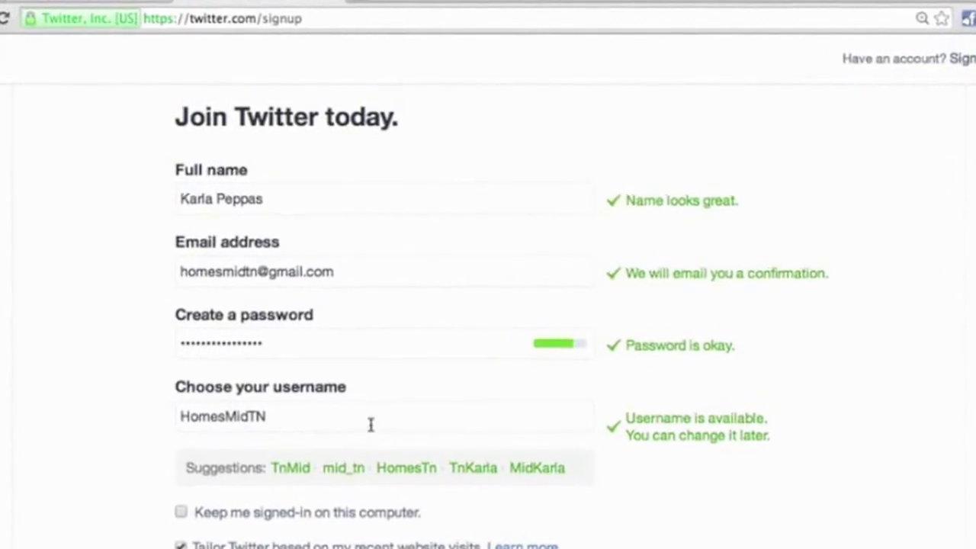
scroll(72, 328, "down", 5)
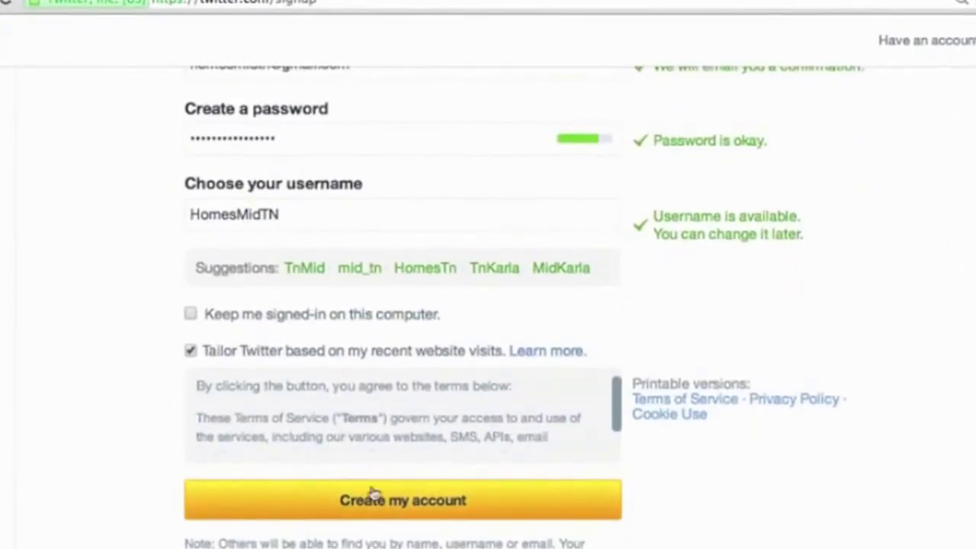
left_click(355, 481)
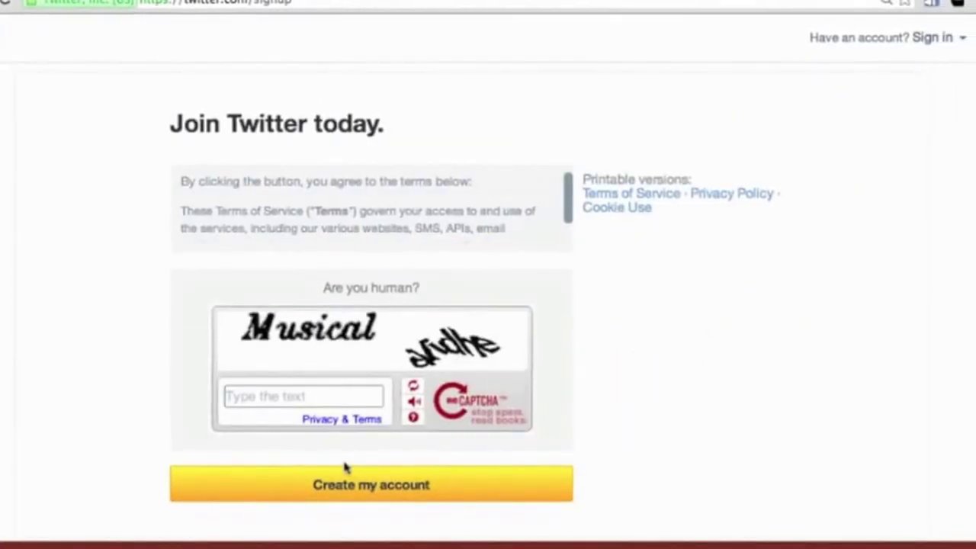
Step: Answer the CAPTCHA and resubmit with the new CAPTCHA words until the account is created
type("Mus")
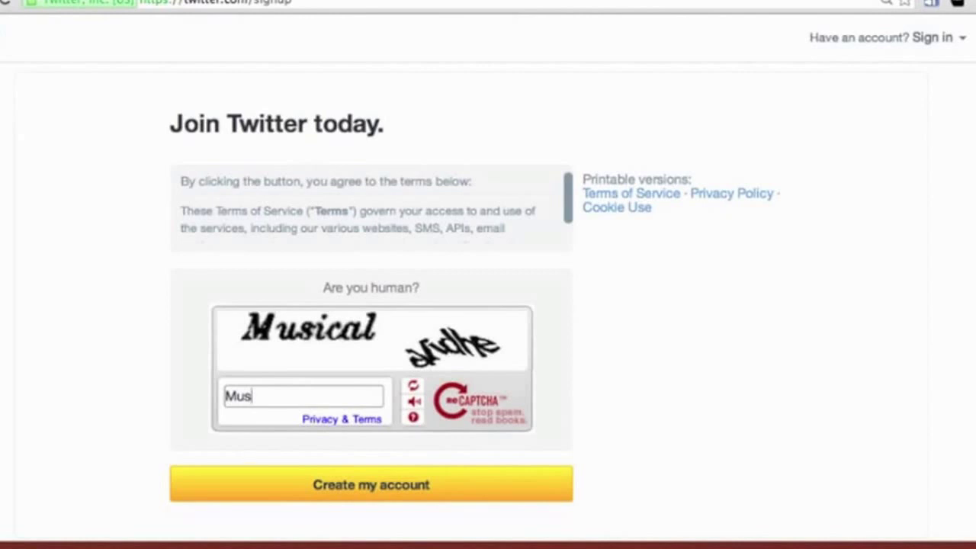
type("ical eVidhe")
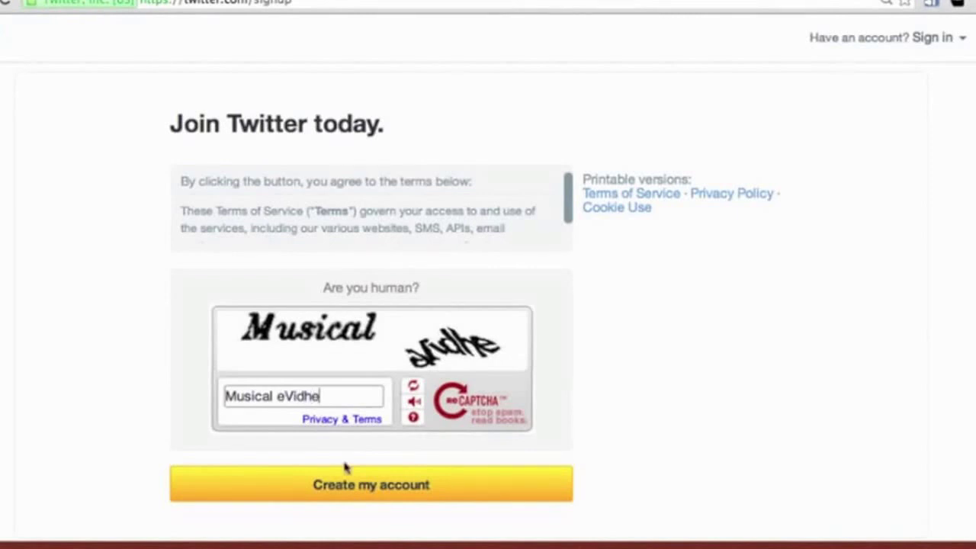
left_click(367, 488)
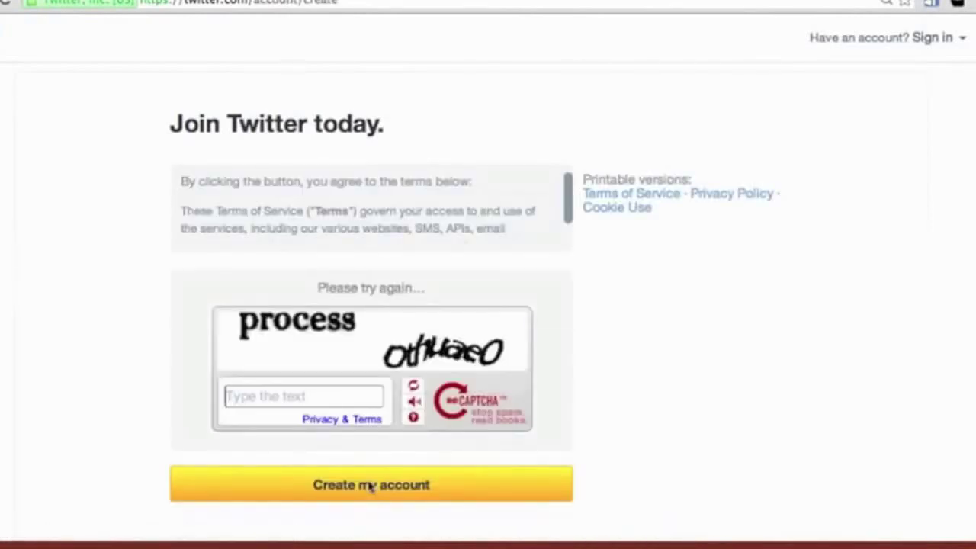
type("process ")
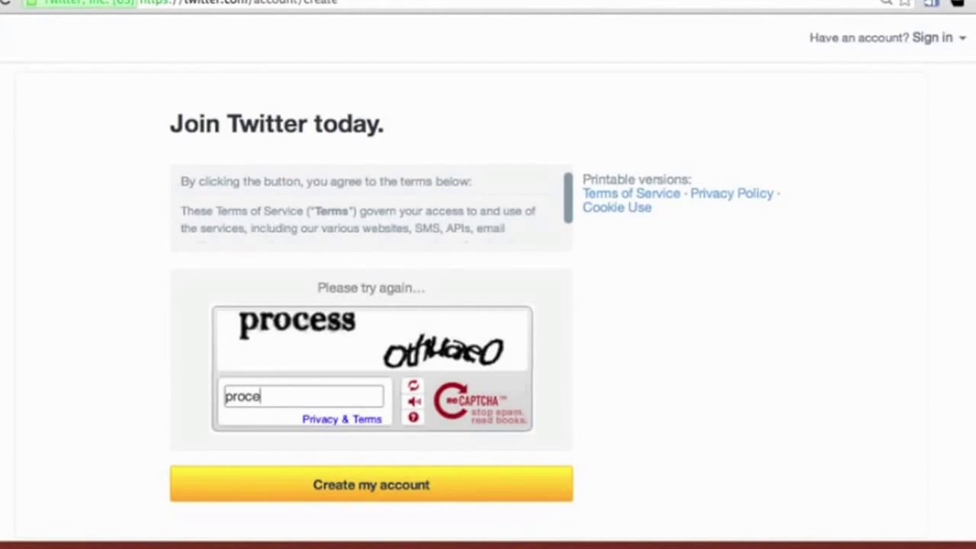
type("othuaeO")
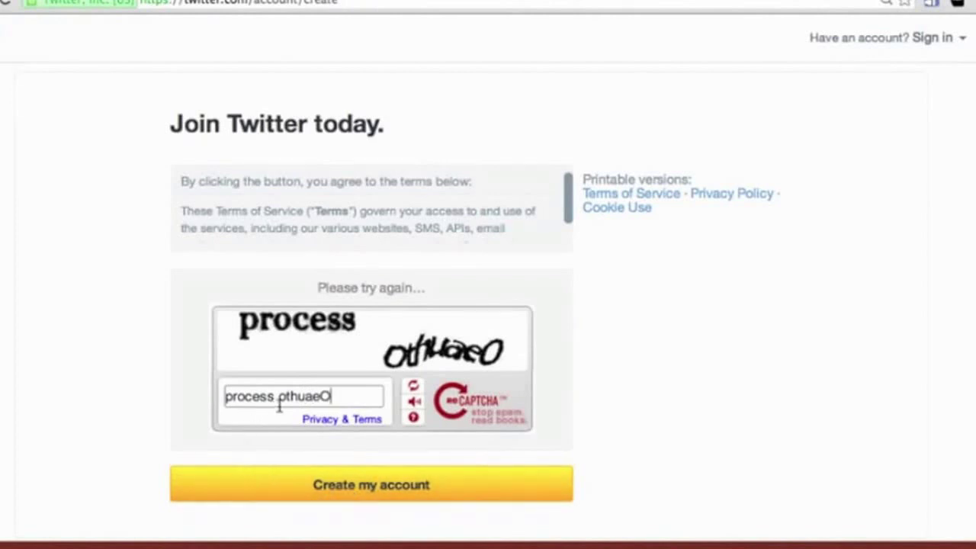
left_click(357, 505)
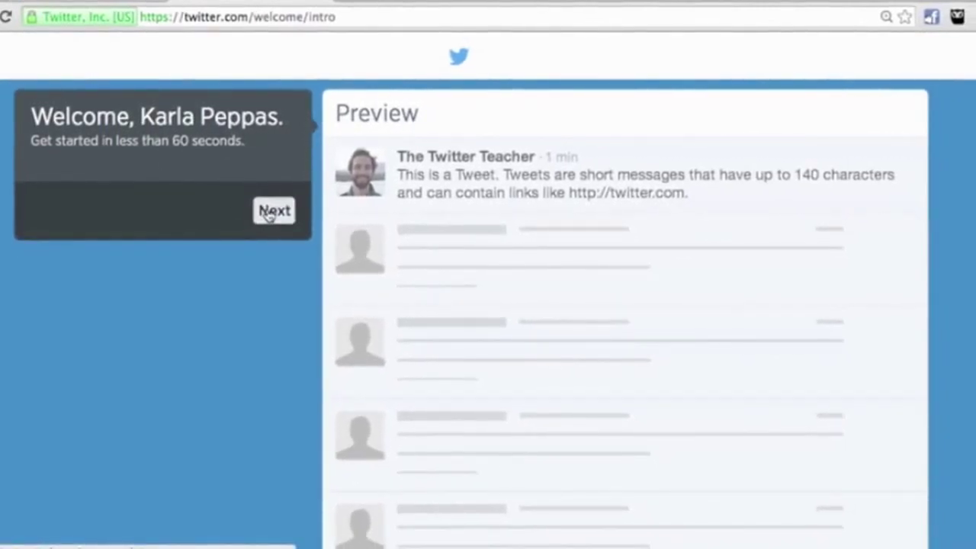
Step: Follow five suggested accounts, including Nashville For Free and Mercy Lounge, and continue
left_click(269, 213)
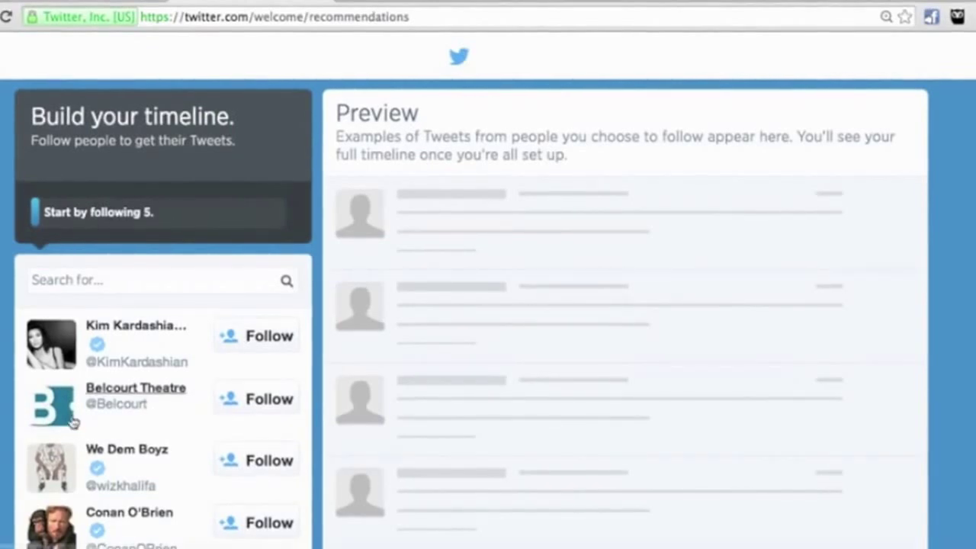
scroll(74, 427, "down", 3)
scroll(74, 427, "down", 2)
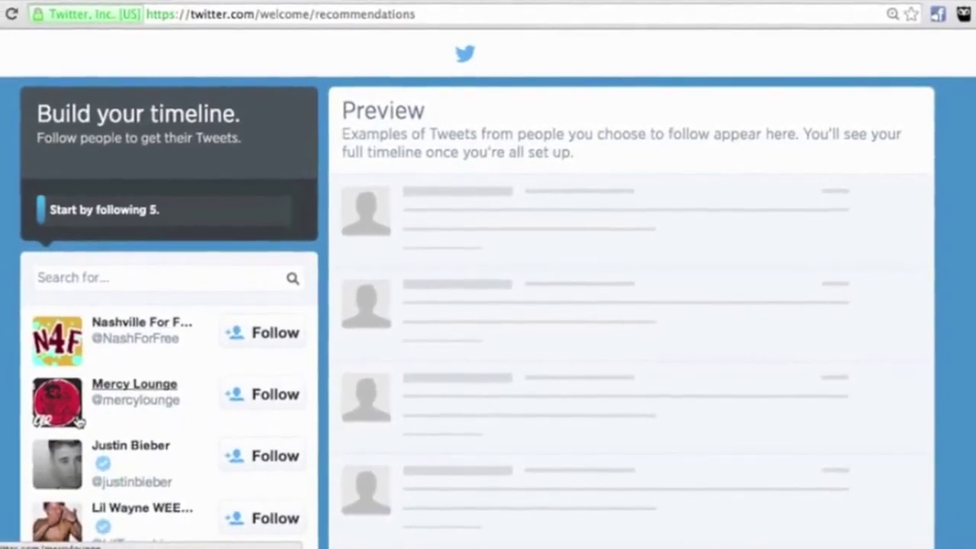
scroll(78, 422, "down", 2)
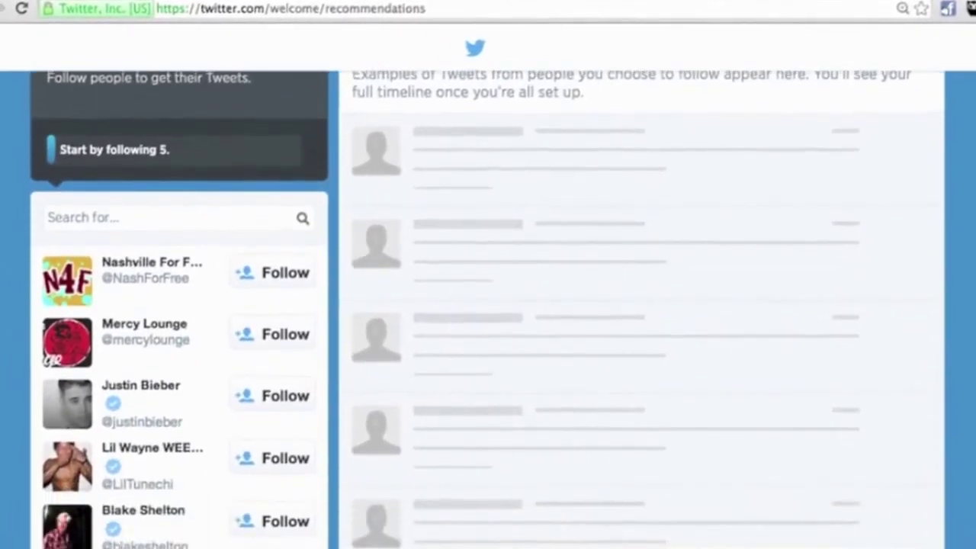
scroll(342, 240, "down", 1)
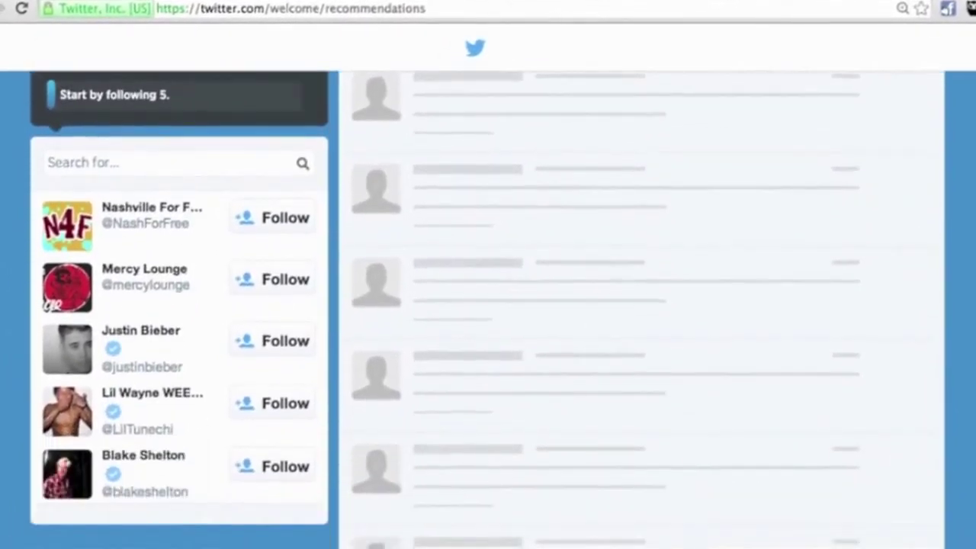
left_click(276, 217)
left_click(265, 279)
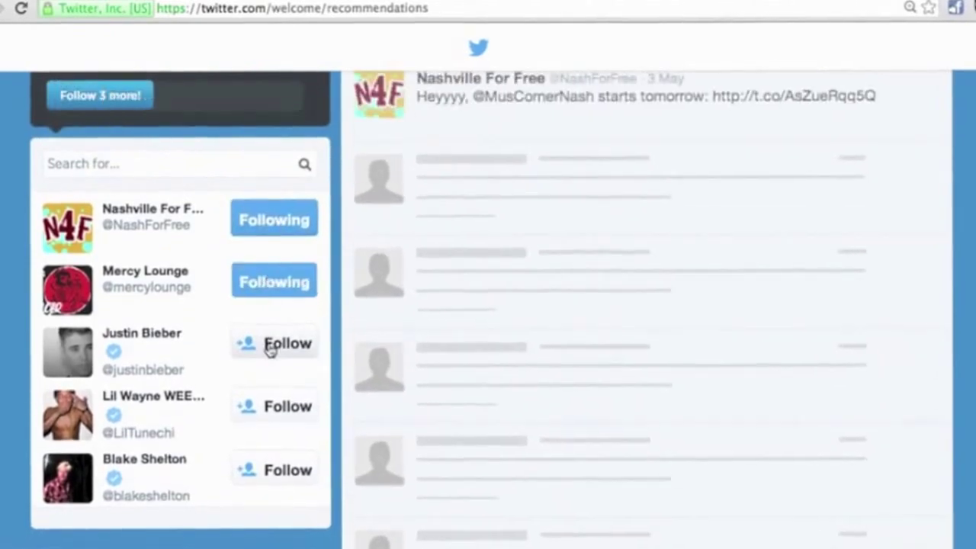
left_click(264, 344)
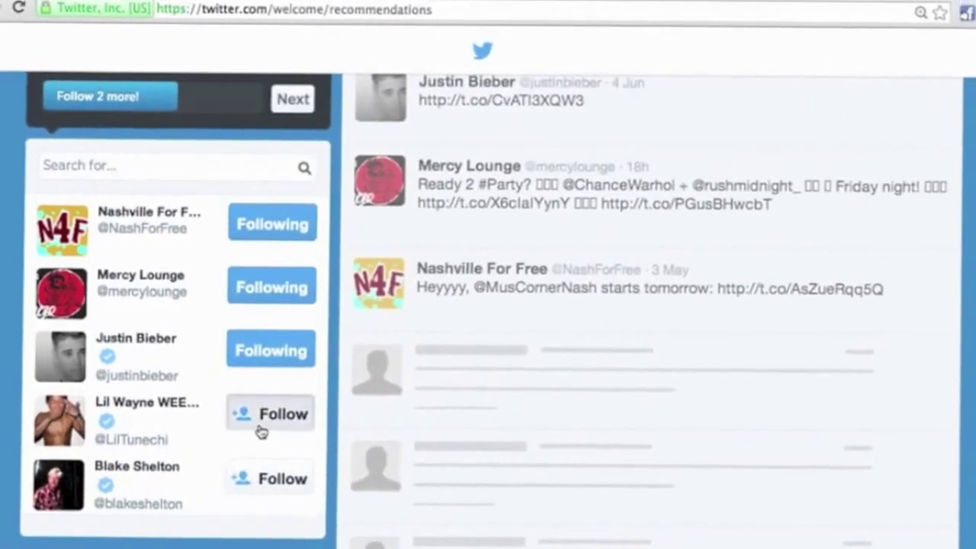
left_click(259, 421)
left_click(260, 474)
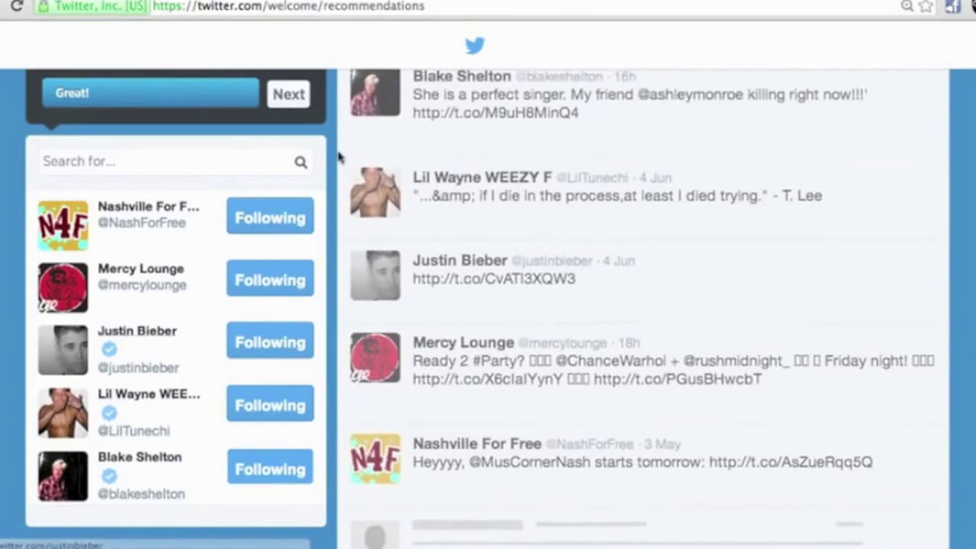
left_click(286, 95)
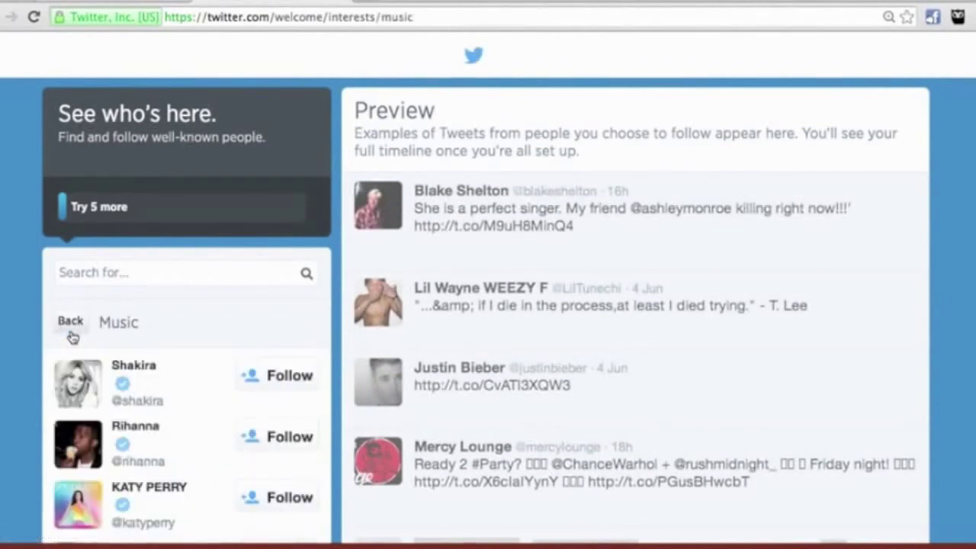
Step: Follow more music artists, including Lady Gaga and Justin Timberlake, and move to the next step
scroll(27, 305, "down", 1)
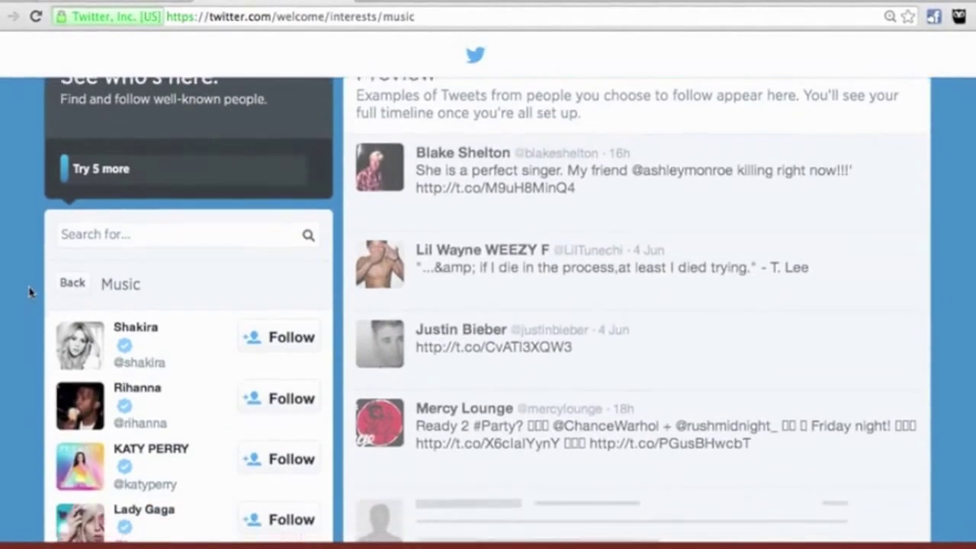
scroll(29, 292, "down", 1)
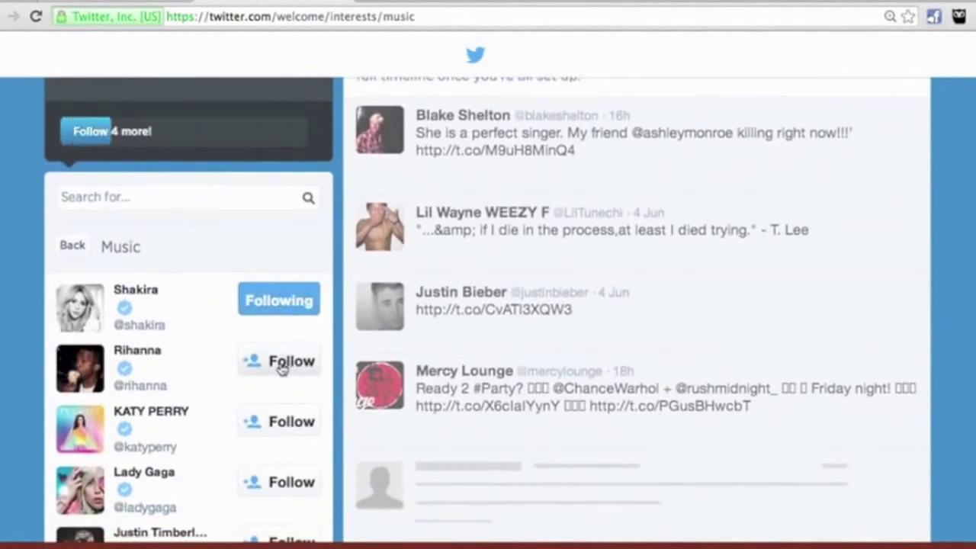
left_click(281, 363)
left_click(259, 421)
left_click(259, 482)
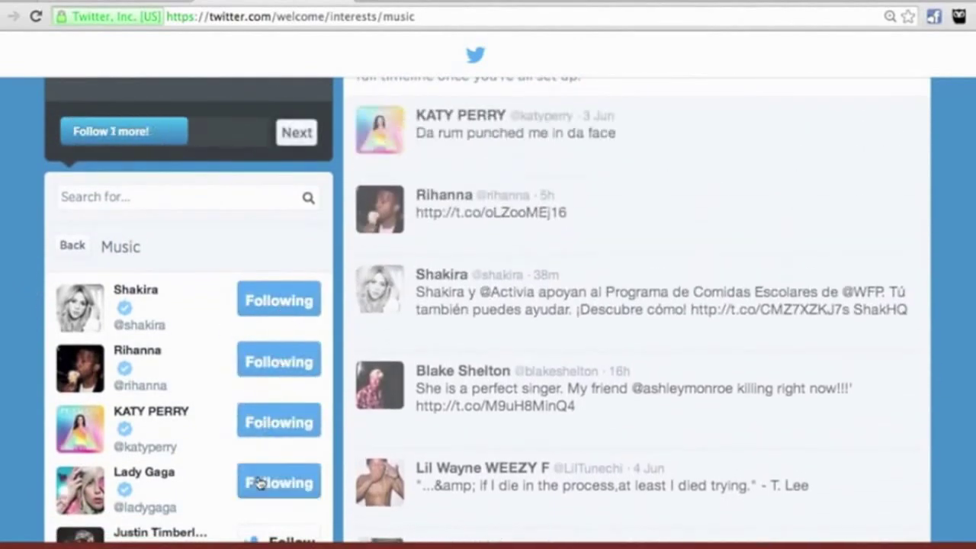
scroll(229, 427, "down", 1)
left_click(254, 491)
left_click(296, 133)
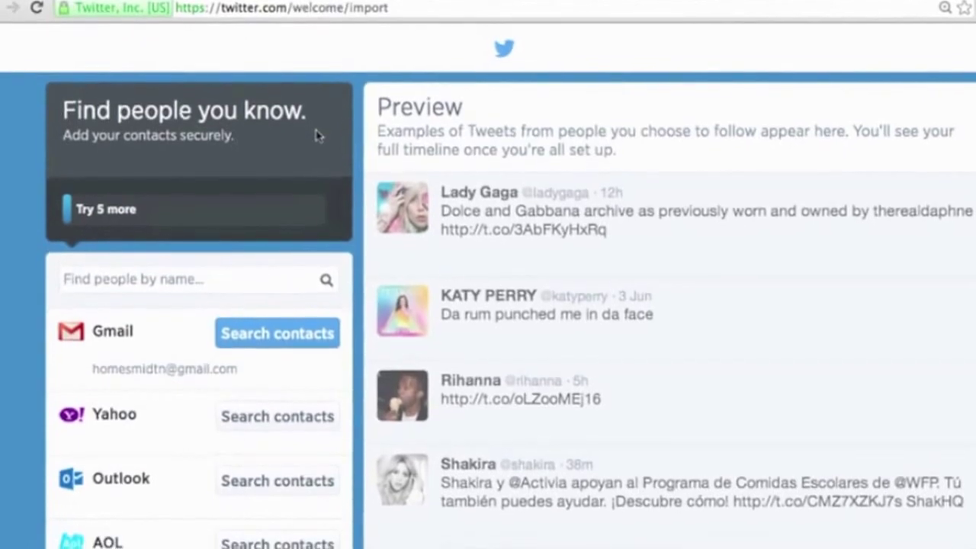
Step: Skip the Find people you know contact import
scroll(90, 250, "down", 2)
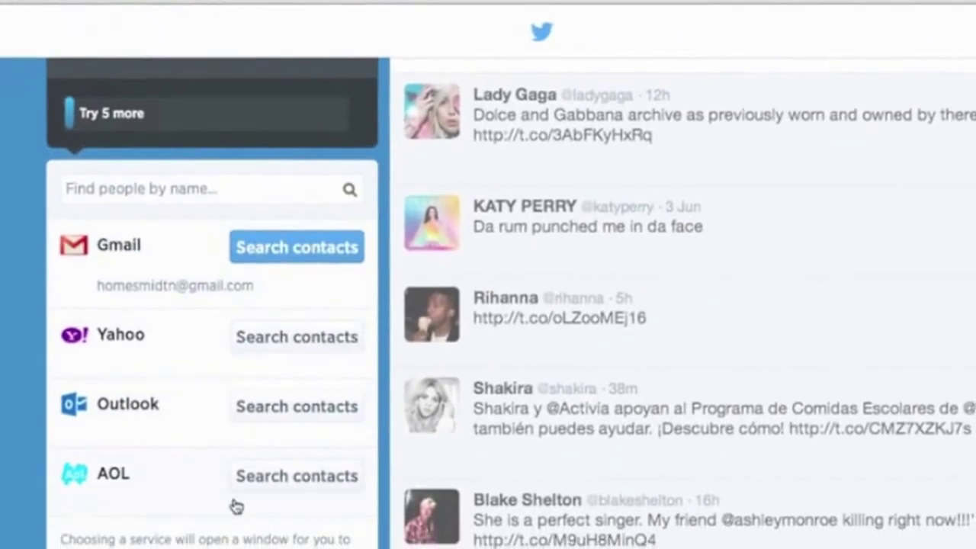
scroll(178, 303, "down", 5)
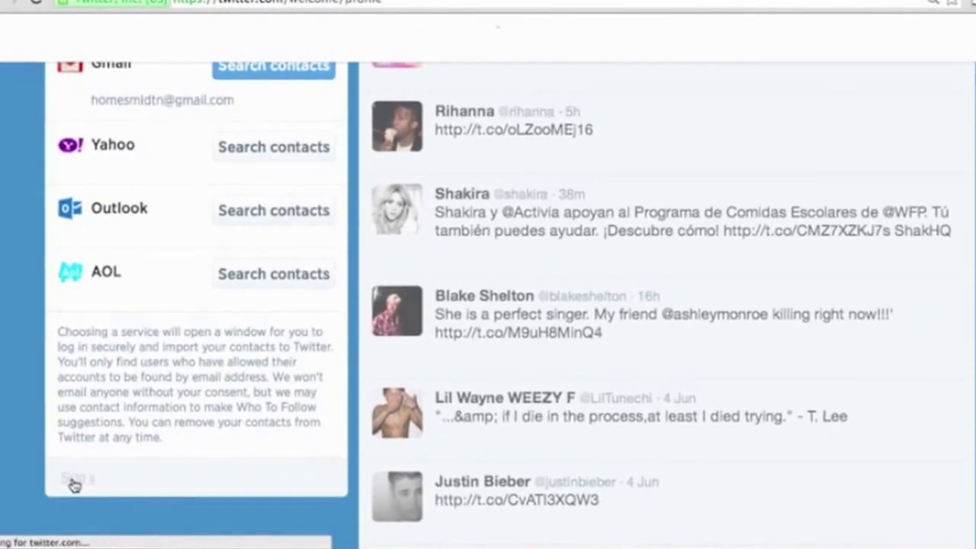
left_click(74, 483)
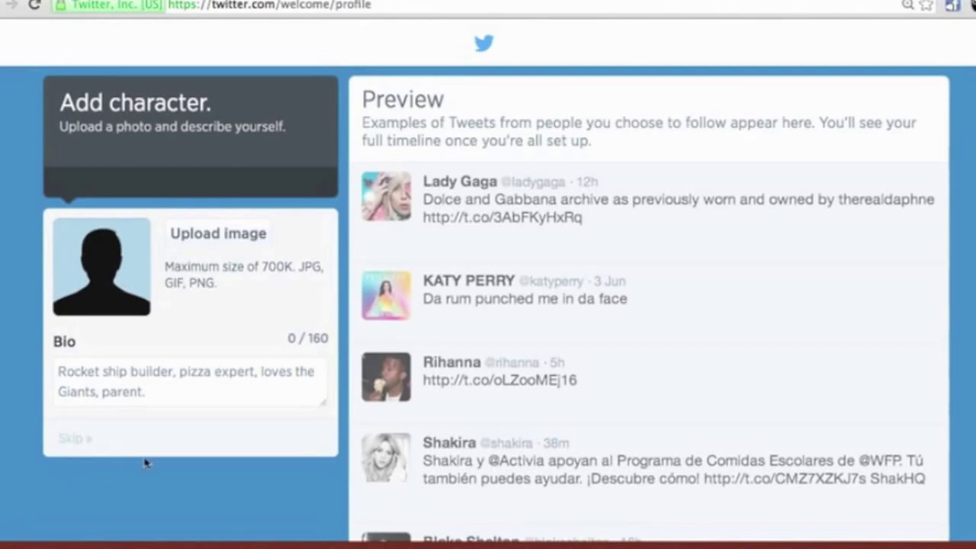
Step: Write the bio 'Helping Middle TN families buy and sell homes. Call to learn more' plus the phone number
left_click(102, 387)
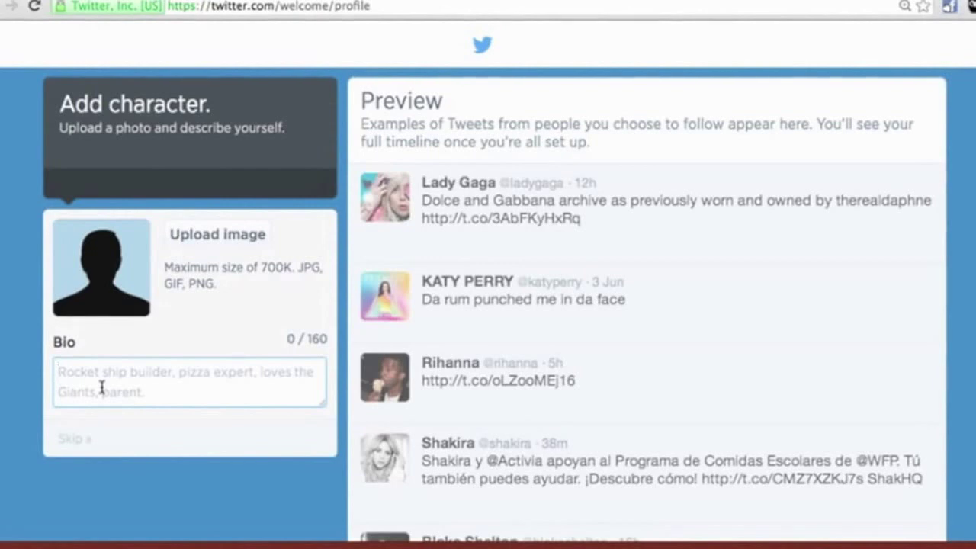
type("Helping")
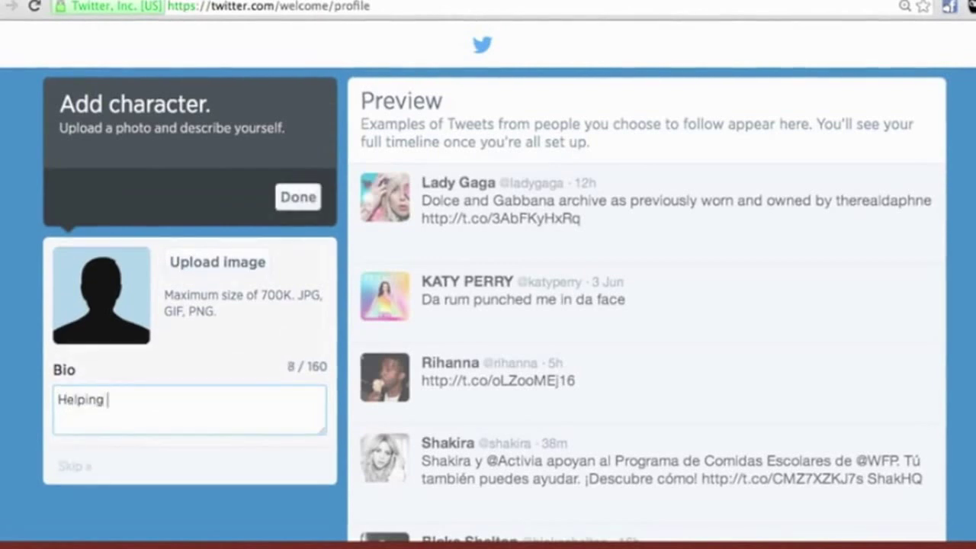
type(" Middle TN ")
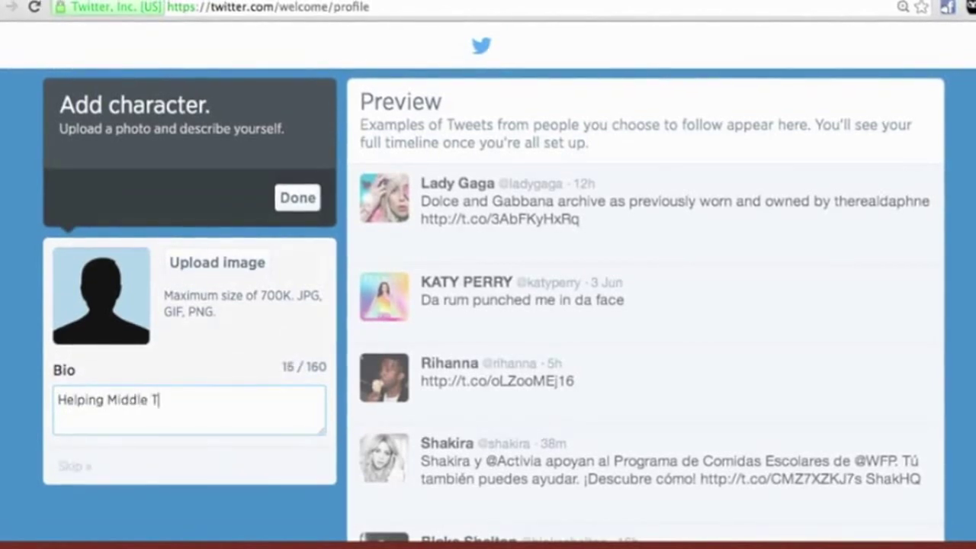
type("famil")
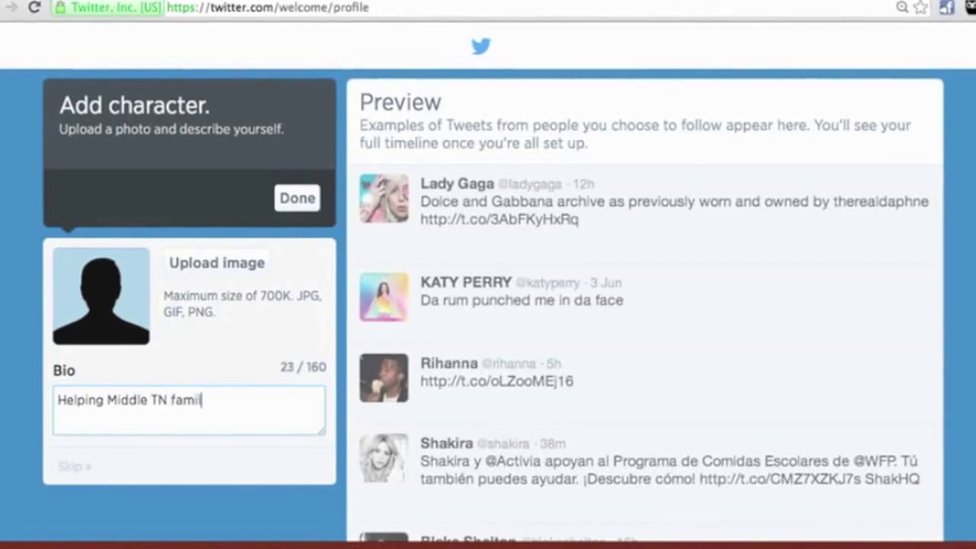
type("ies buy and sell homes. Call to learn more")
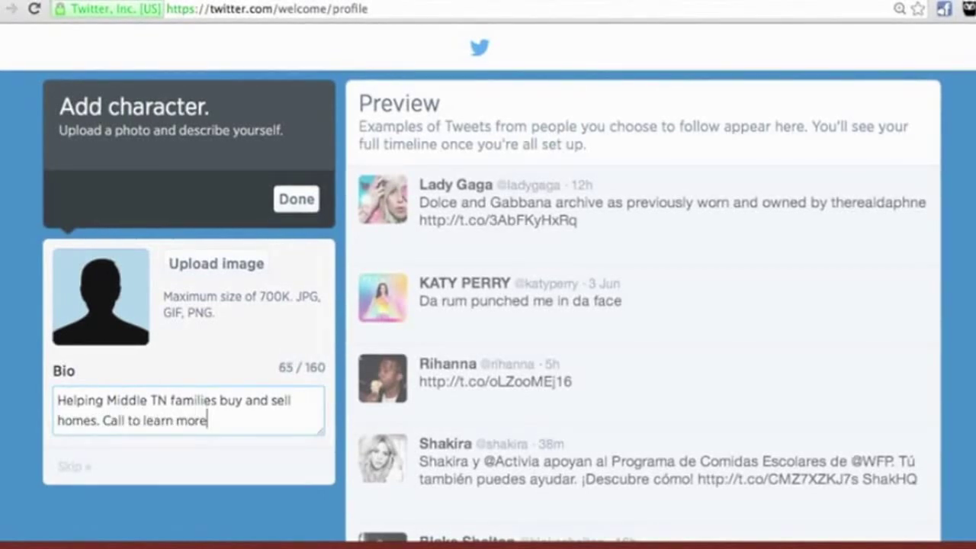
type(" 615.123.4567")
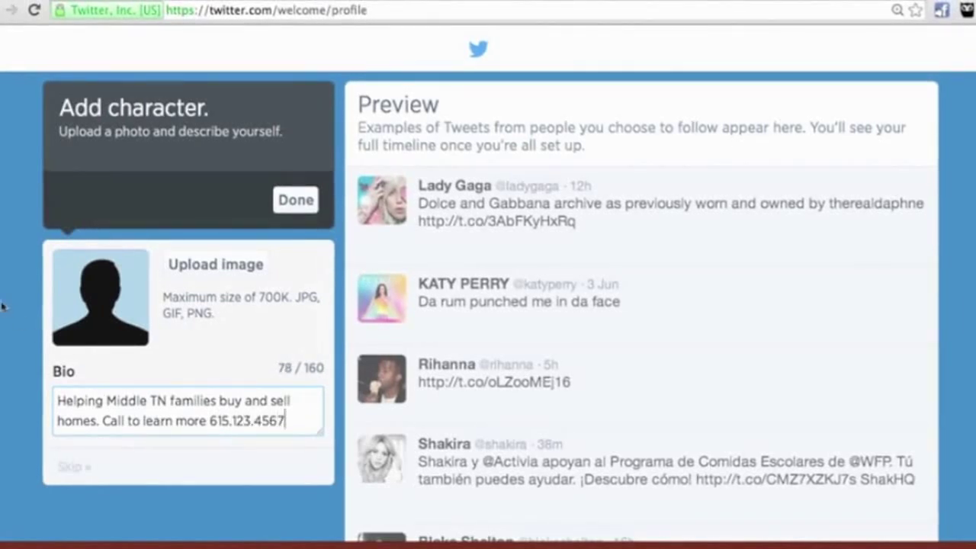
left_click(204, 273)
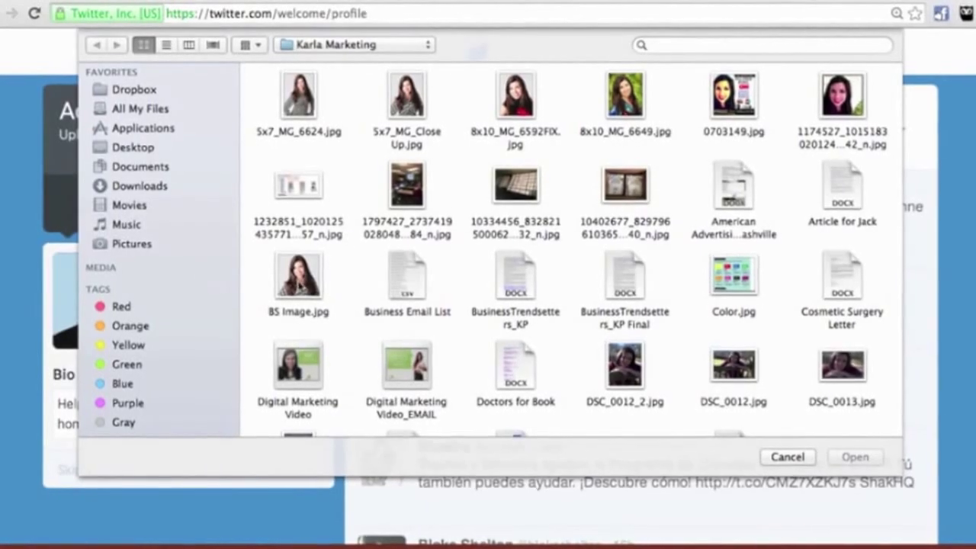
Step: Upload BS Image.jpg as the profile photo and click Done
left_click(298, 282)
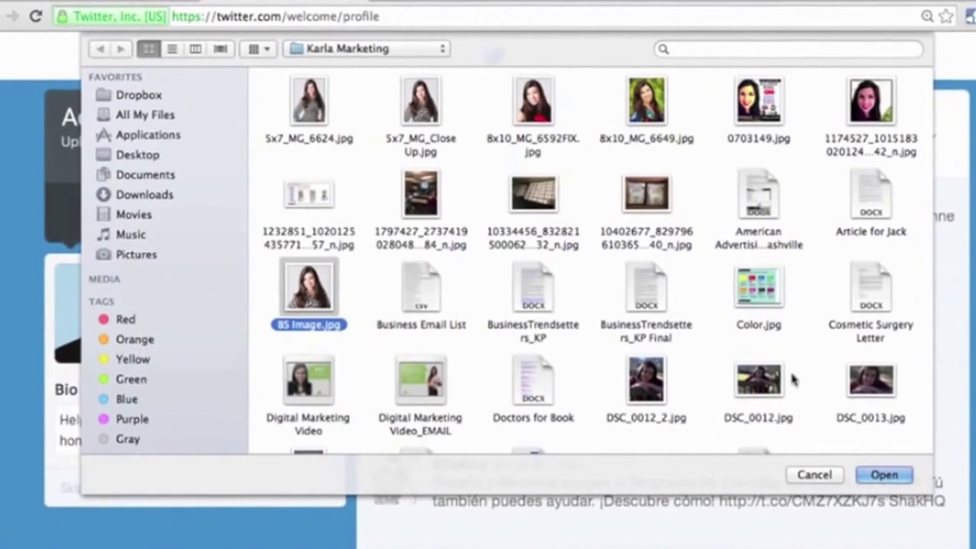
left_click(887, 476)
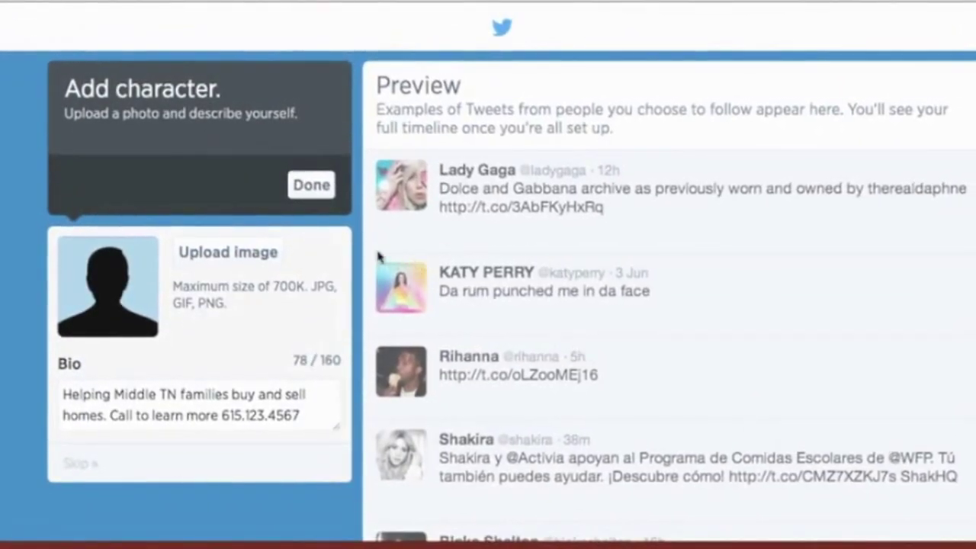
left_click(315, 190)
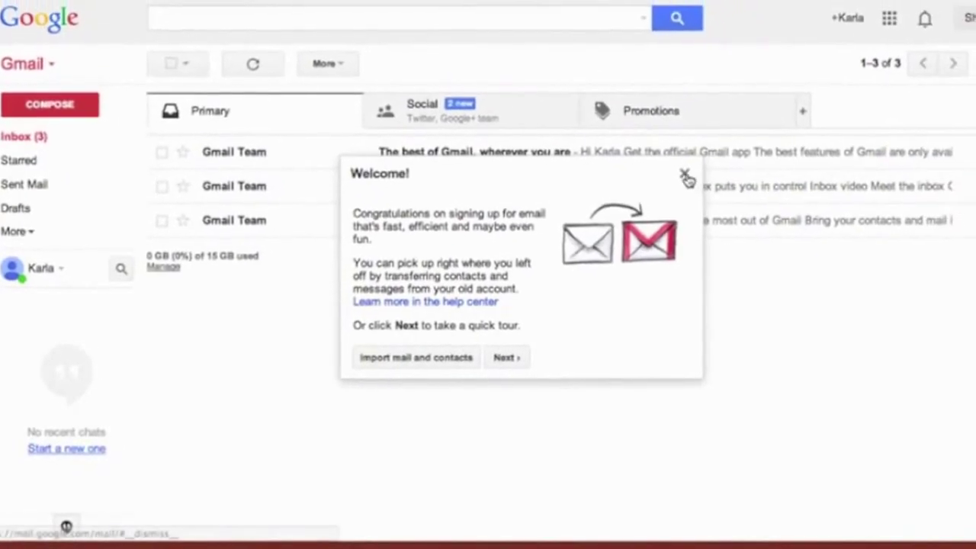
Step: Dismiss Gmail's popups, open the Confirm your Twitter account email under Social, and confirm the account
left_click(675, 182)
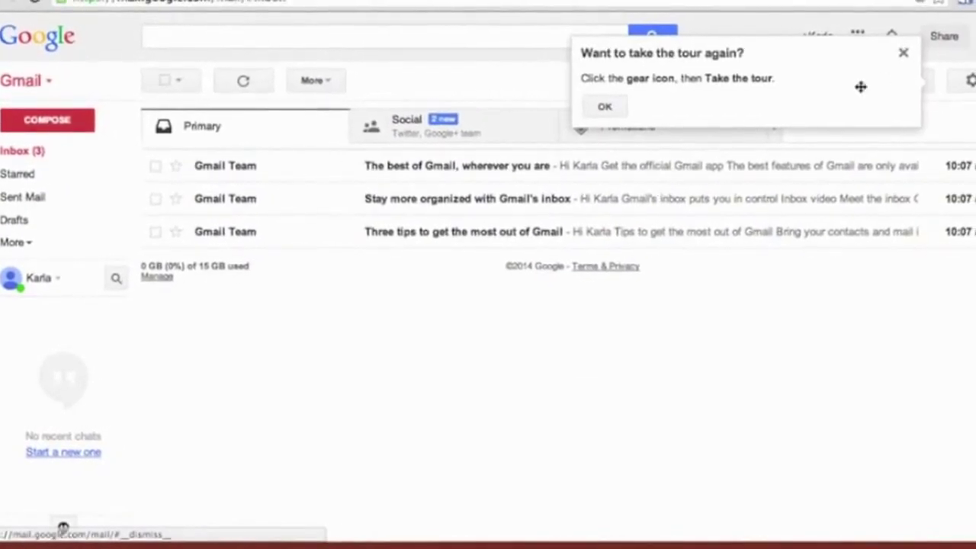
left_click(904, 60)
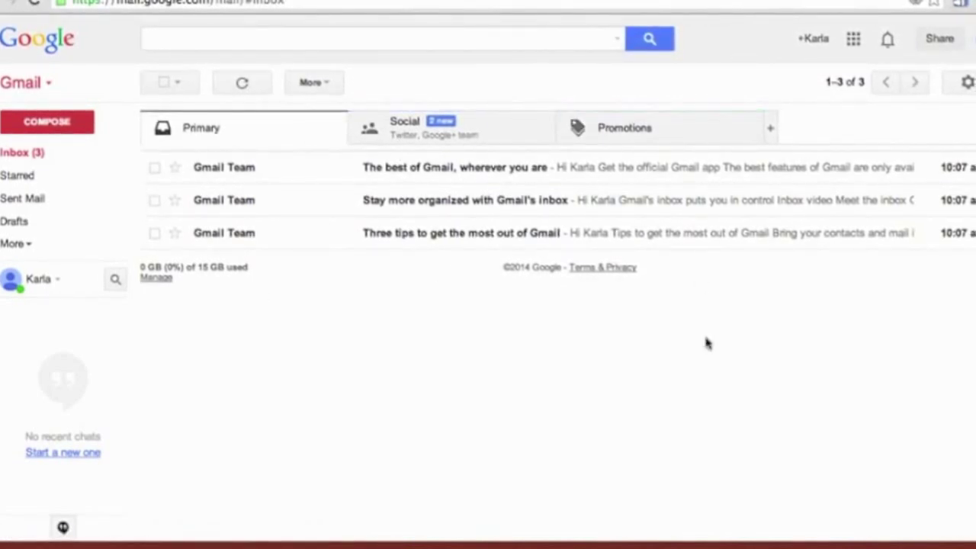
left_click(397, 129)
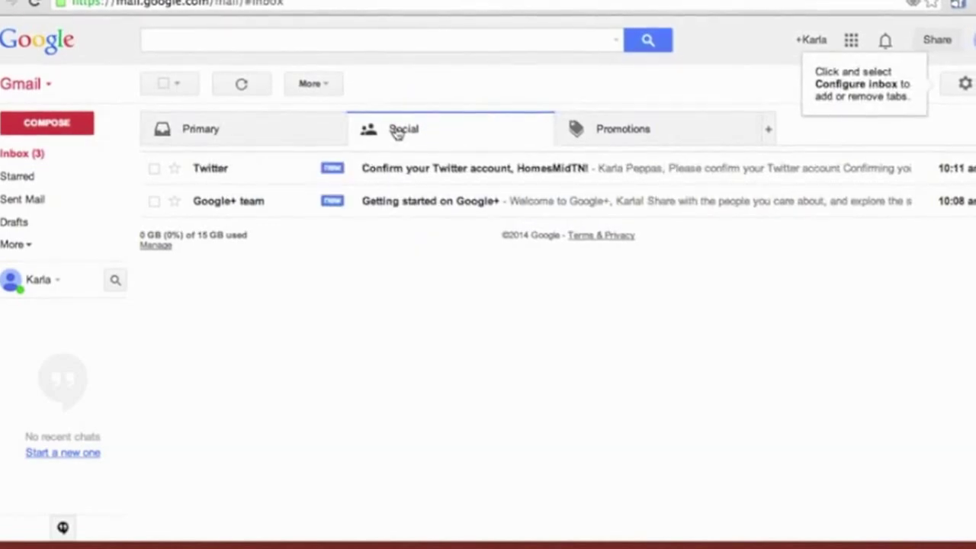
left_click(389, 171)
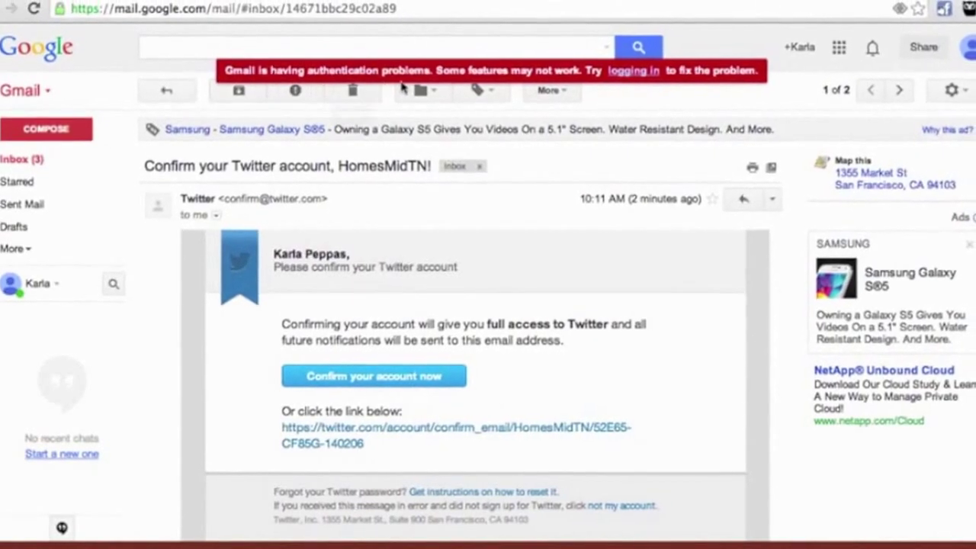
left_click(333, 380)
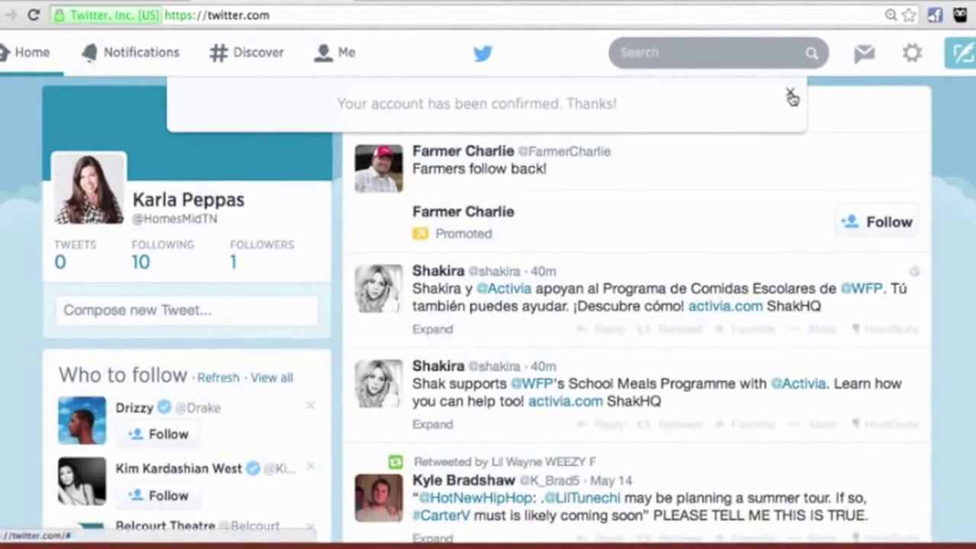
Step: Close the account-confirmed banner and go to Settings from the gear menu
left_click(791, 93)
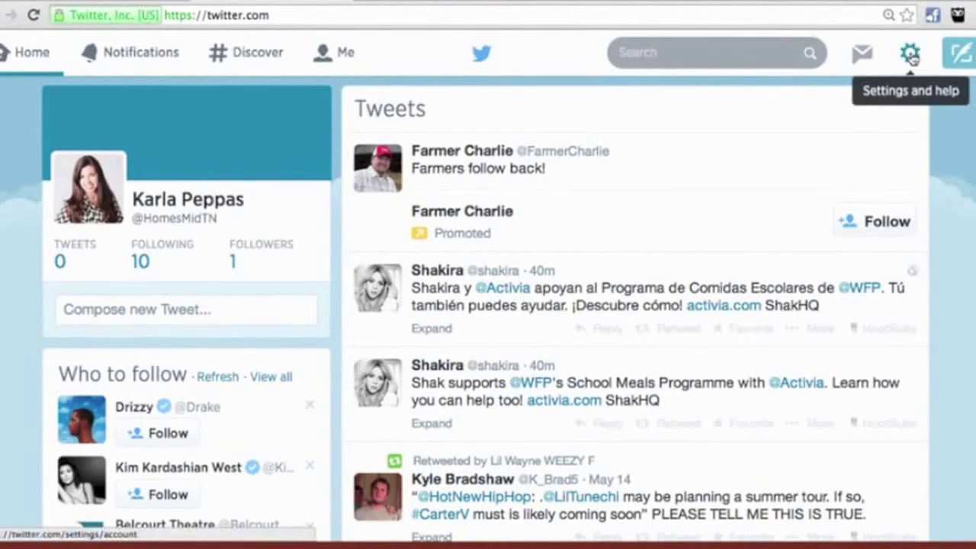
left_click(913, 58)
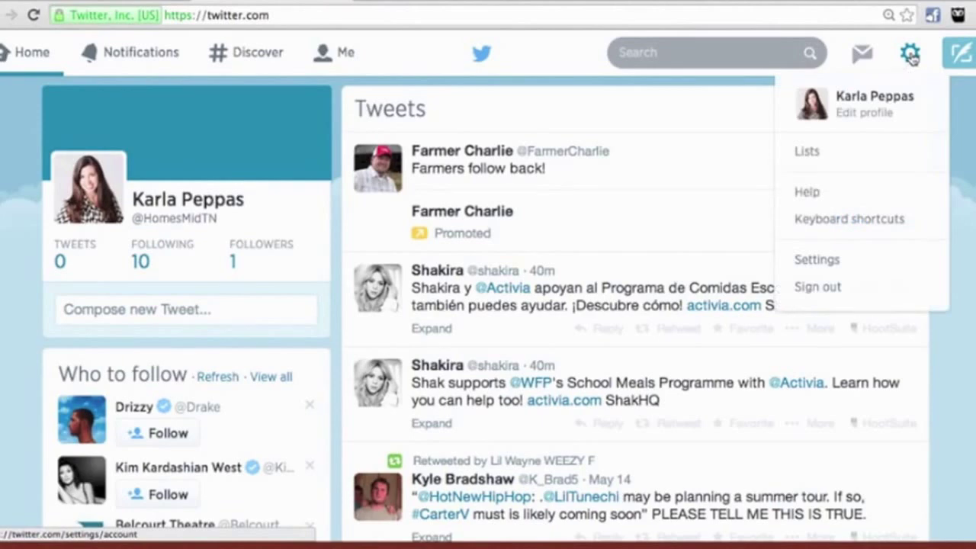
left_click(859, 262)
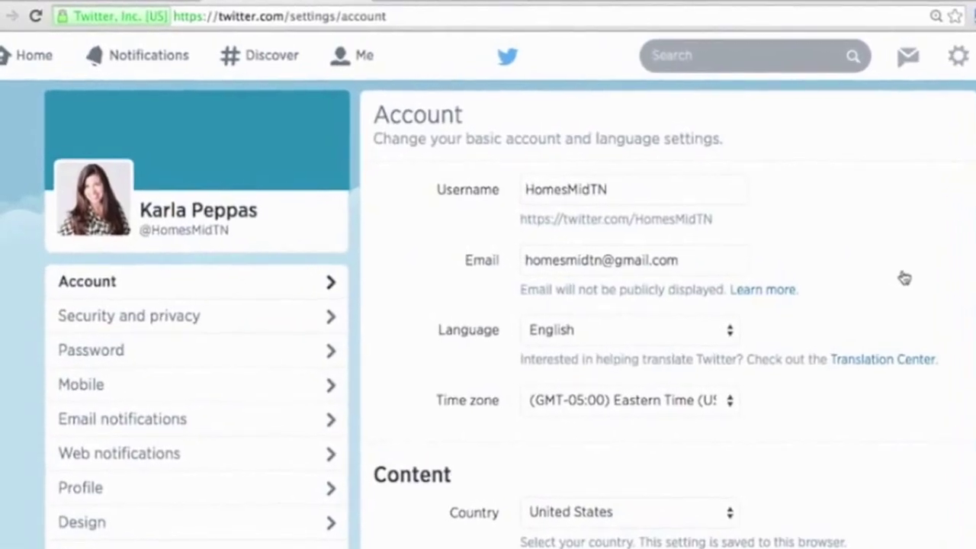
Step: Set the time zone to (GMT-06:00) Central Time and save, confirming with the password
scroll(31, 198, "down", 2)
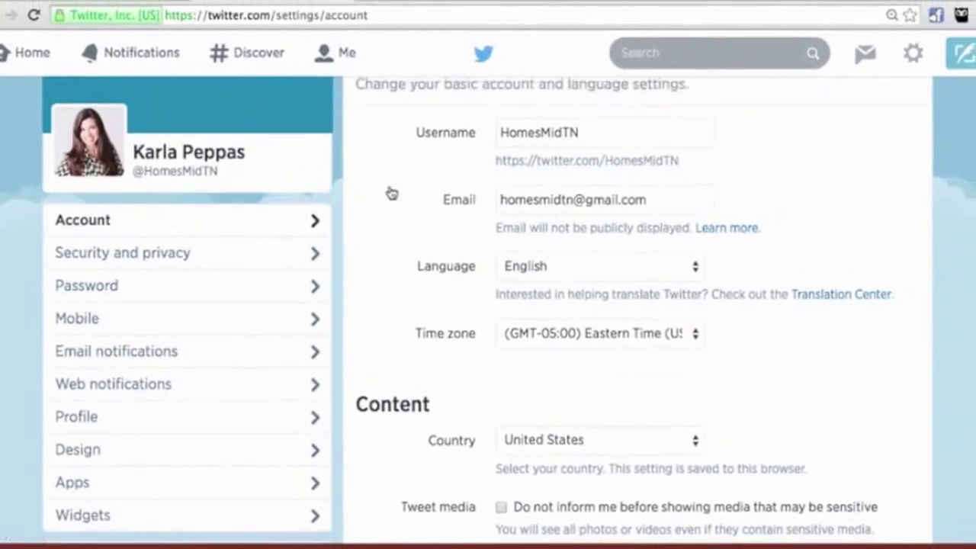
scroll(389, 192, "up", 2)
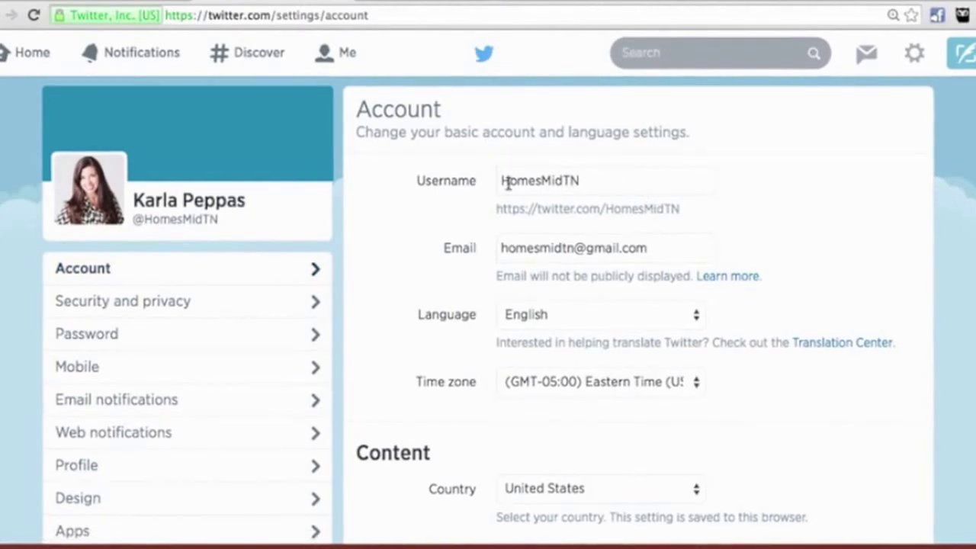
left_click_drag(656, 248, 470, 258)
scroll(488, 263, "down", 2)
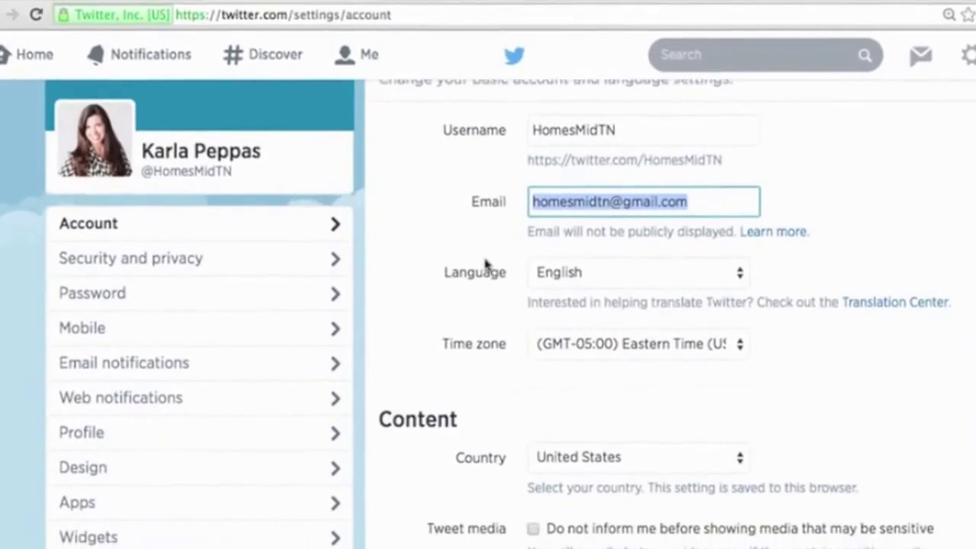
left_click(577, 314)
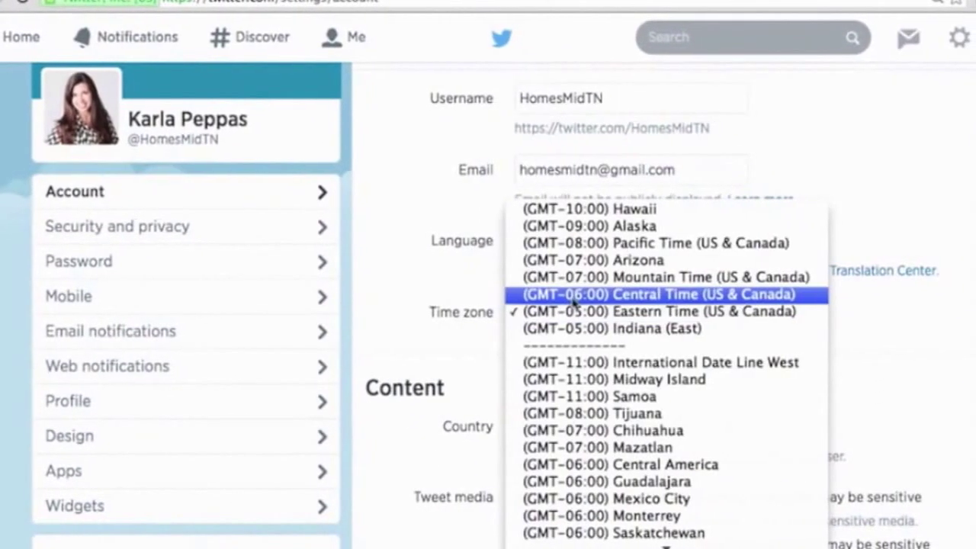
left_click(580, 294)
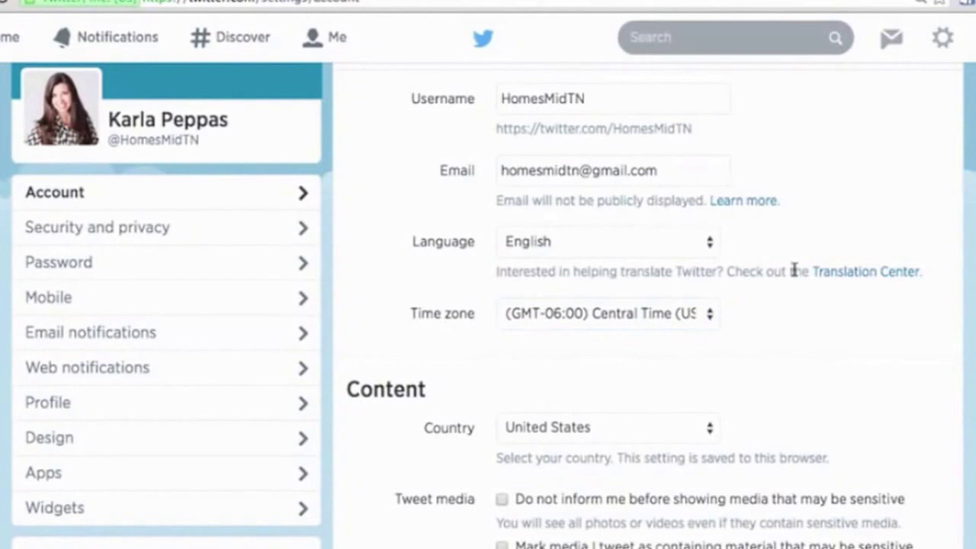
scroll(794, 276, "down", 3)
scroll(780, 331, "down", 2)
scroll(780, 331, "down", 1)
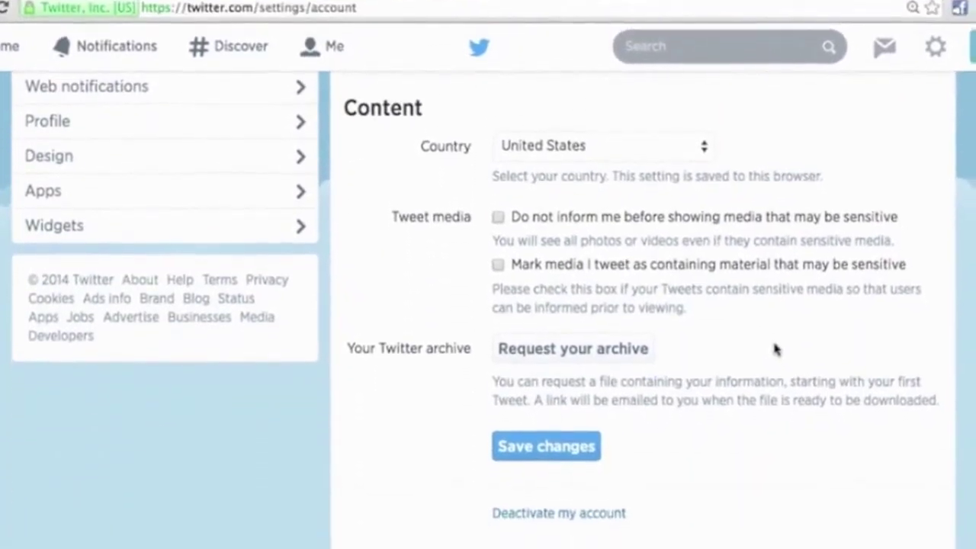
left_click(530, 435)
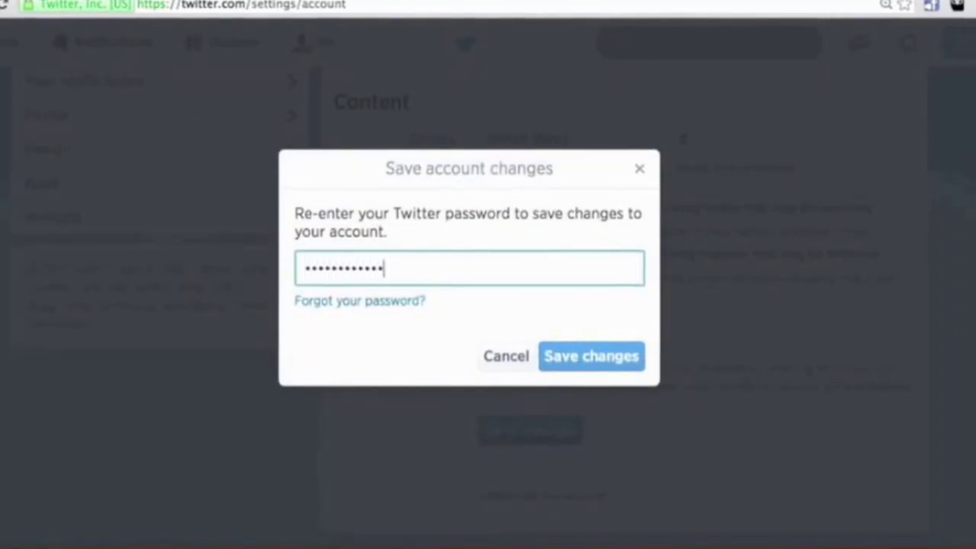
left_click(588, 355)
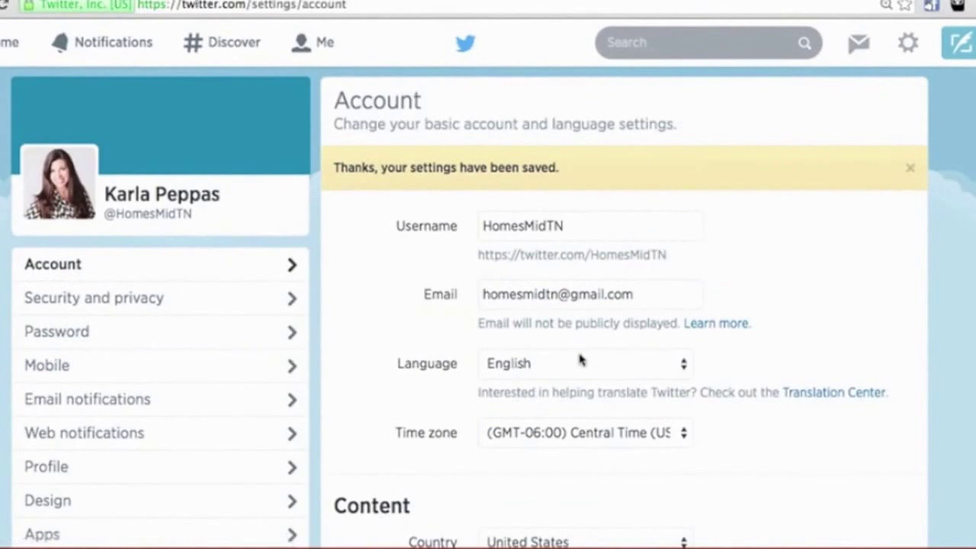
Step: Go through Security and privacy and Password to reach the Profile settings page
left_click(136, 303)
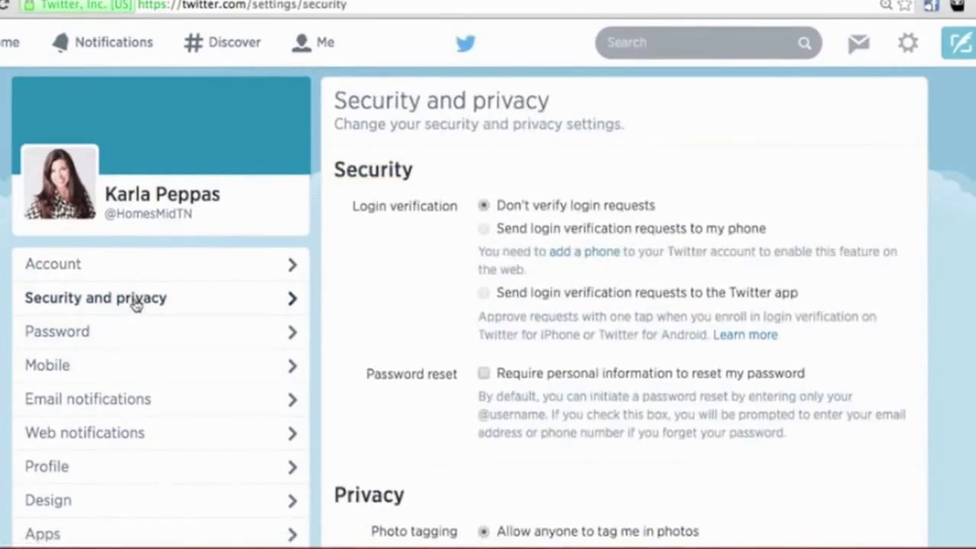
left_click(109, 336)
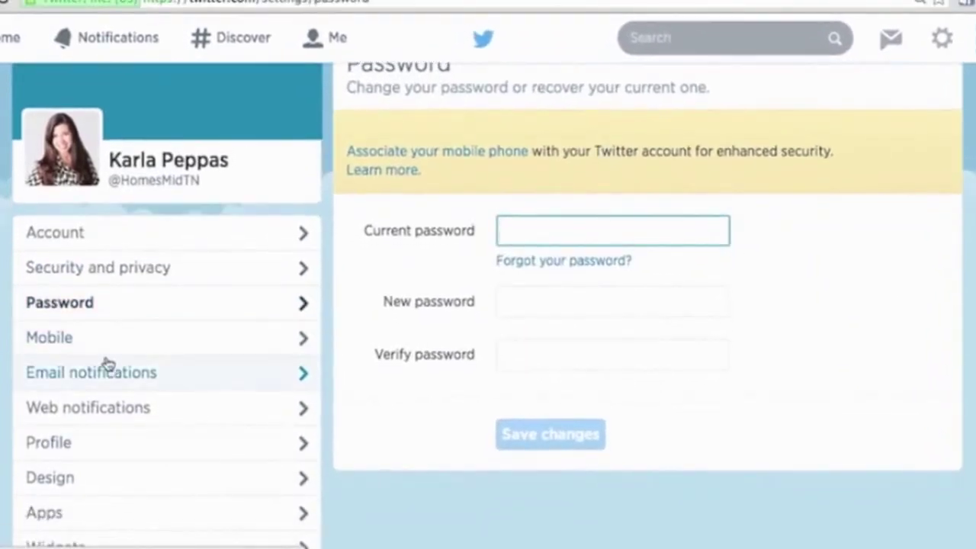
scroll(107, 364, "down", 2)
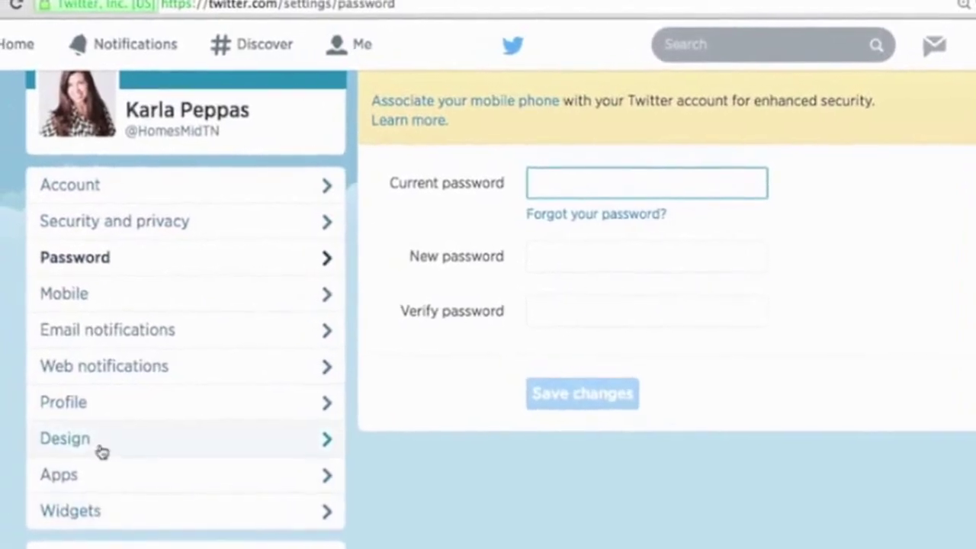
left_click(152, 414)
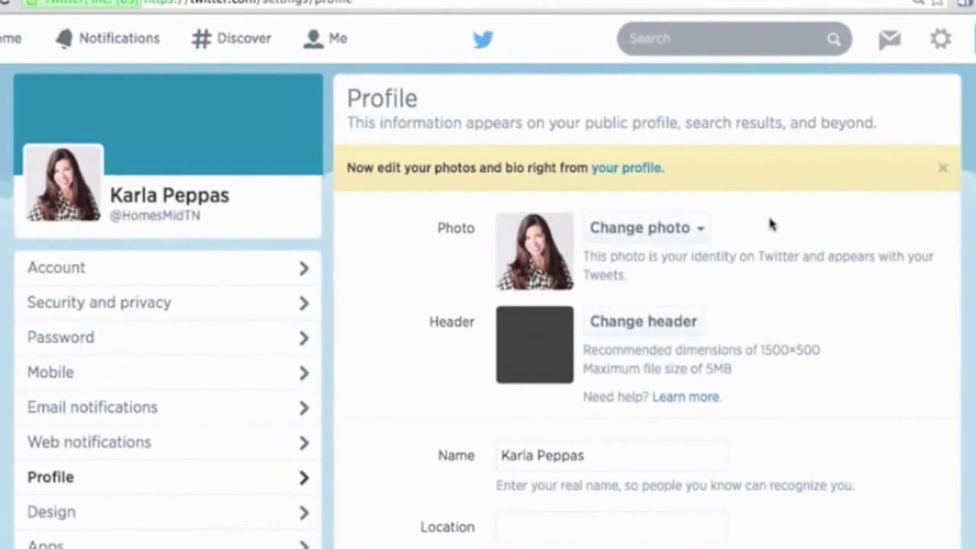
scroll(712, 287, "down", 1)
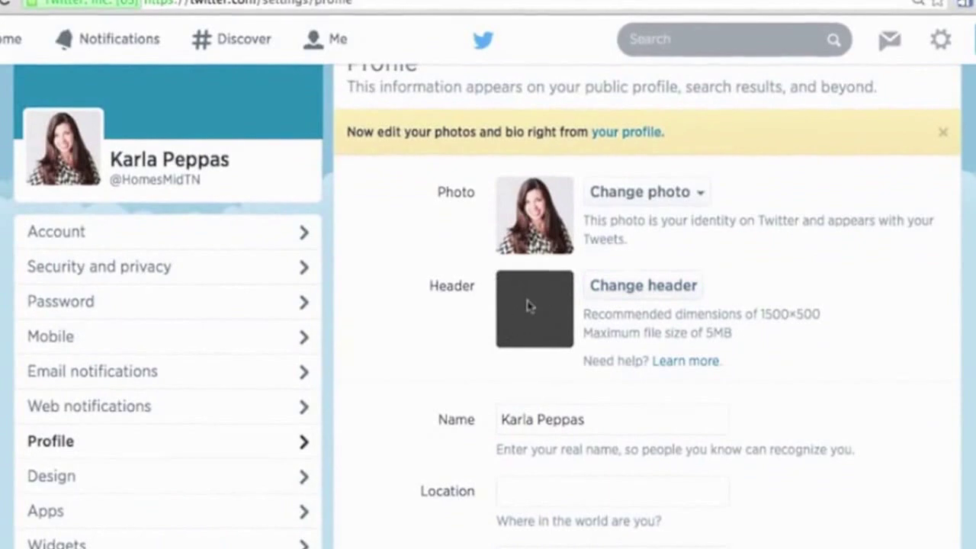
Step: Load TW-Header_BW.jpg from the Desktop as the profile header and adjust its zoom
scroll(539, 332, "up", 1)
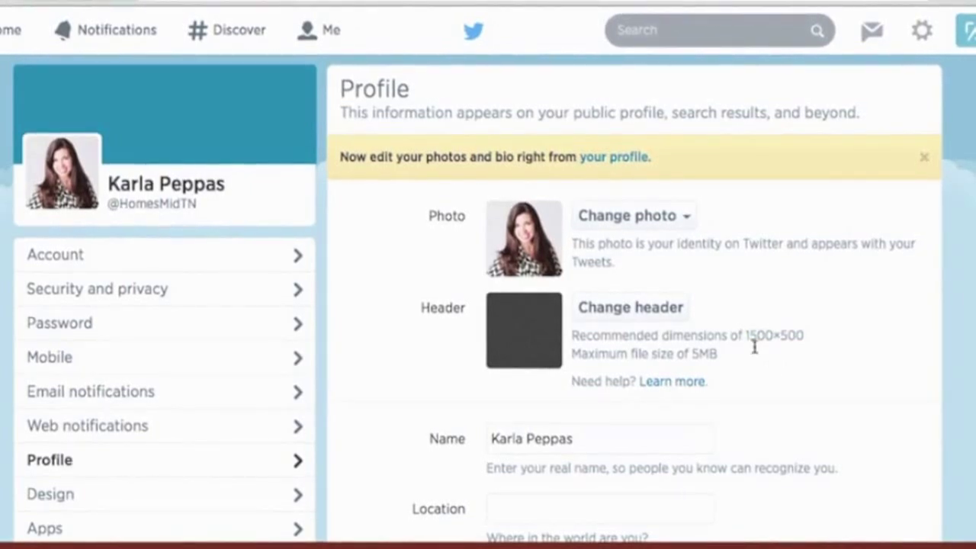
left_click(641, 309)
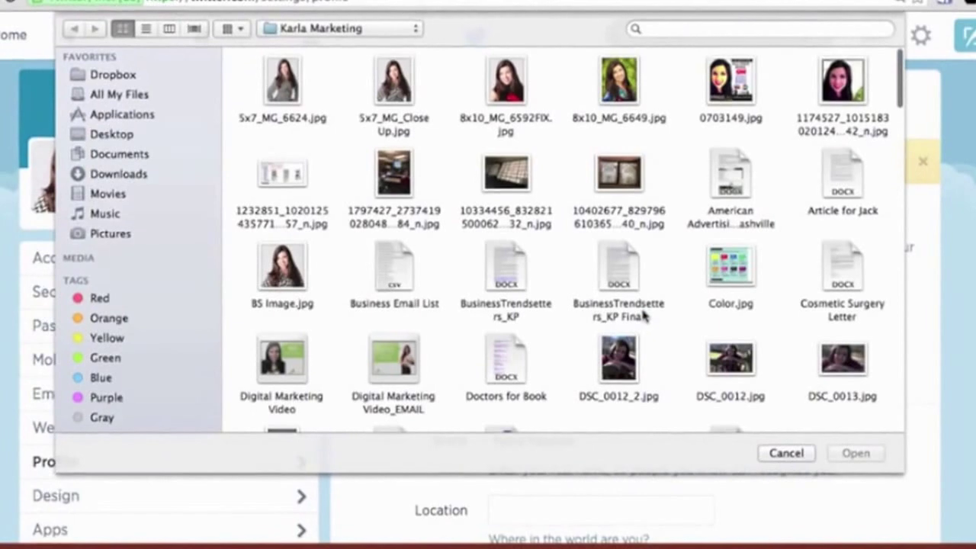
left_click(105, 136)
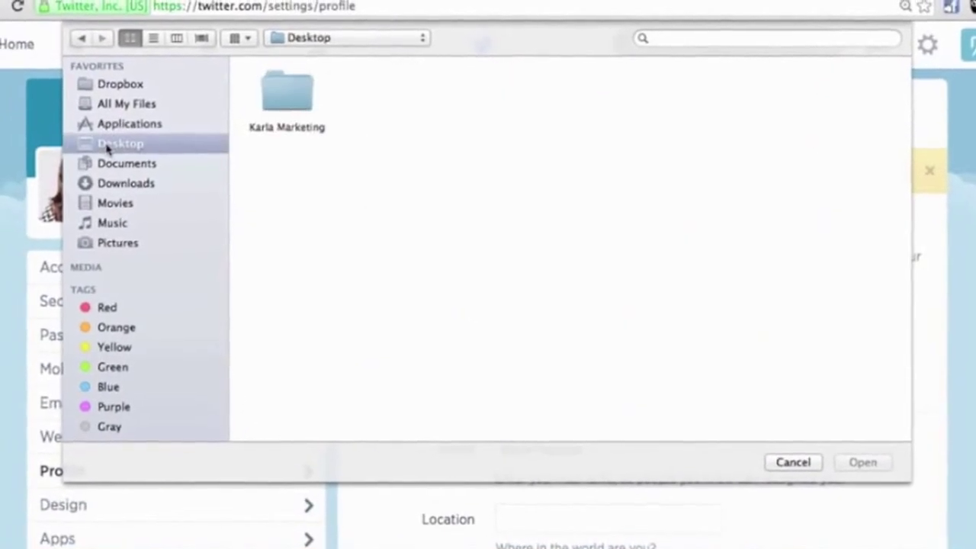
scroll(528, 152, "down", 5)
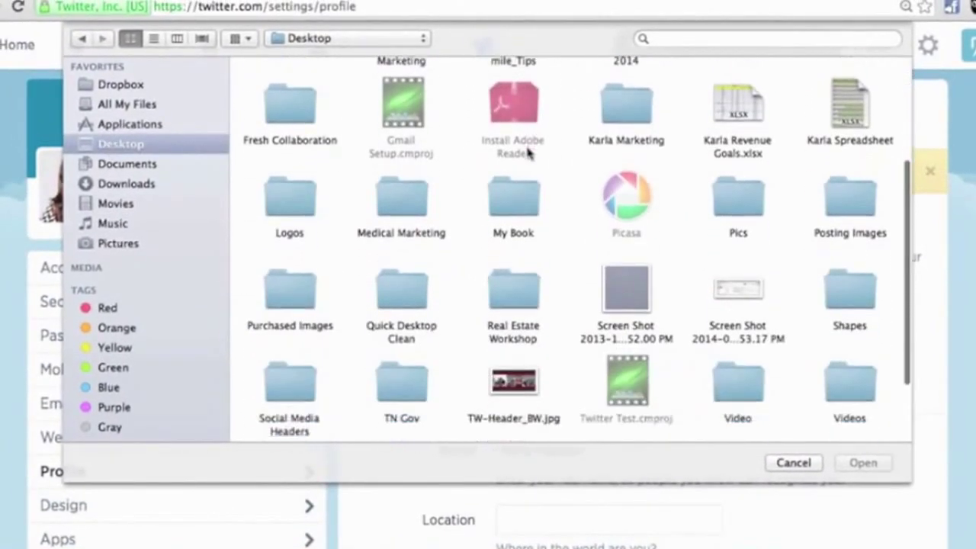
left_click(515, 374)
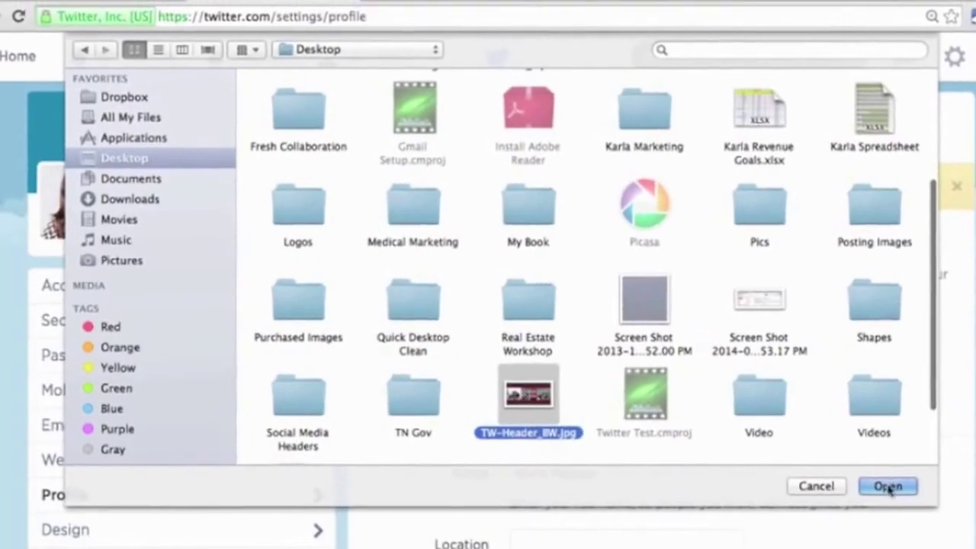
left_click(865, 463)
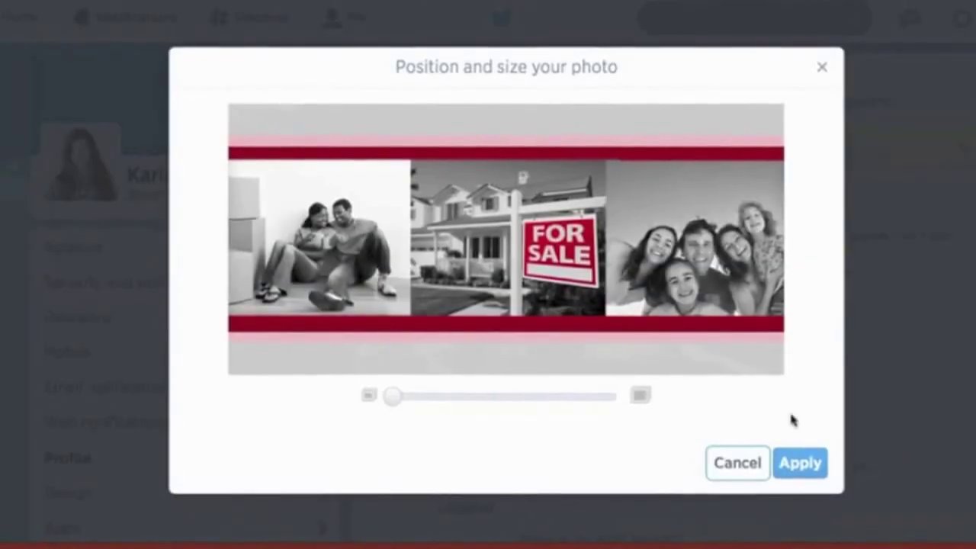
mouse_move(389, 406)
left_mouse_down()
mouse_move(608, 403)
mouse_move(372, 400)
left_mouse_up()
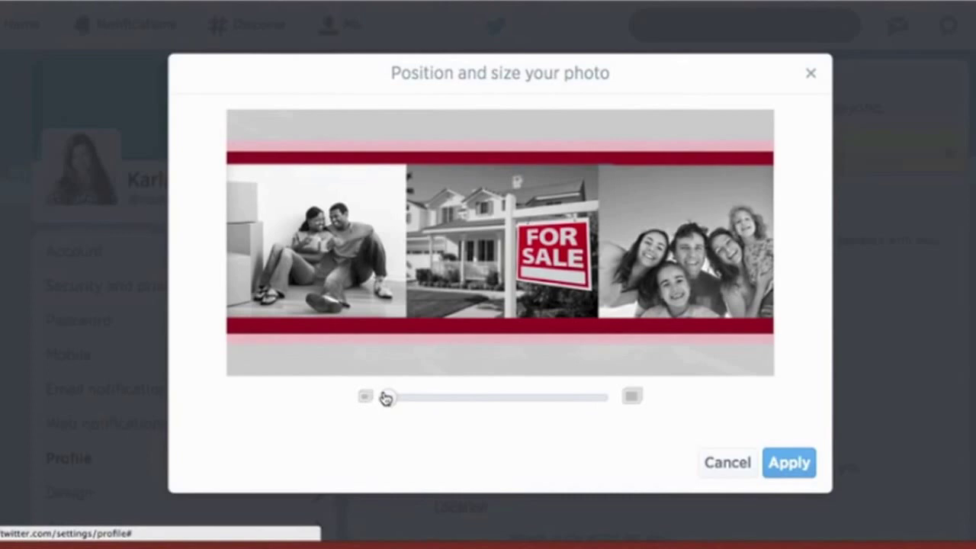
Step: Apply the TW-Header_BW.jpg header at its unzoomed framing to publish it
left_click(790, 463)
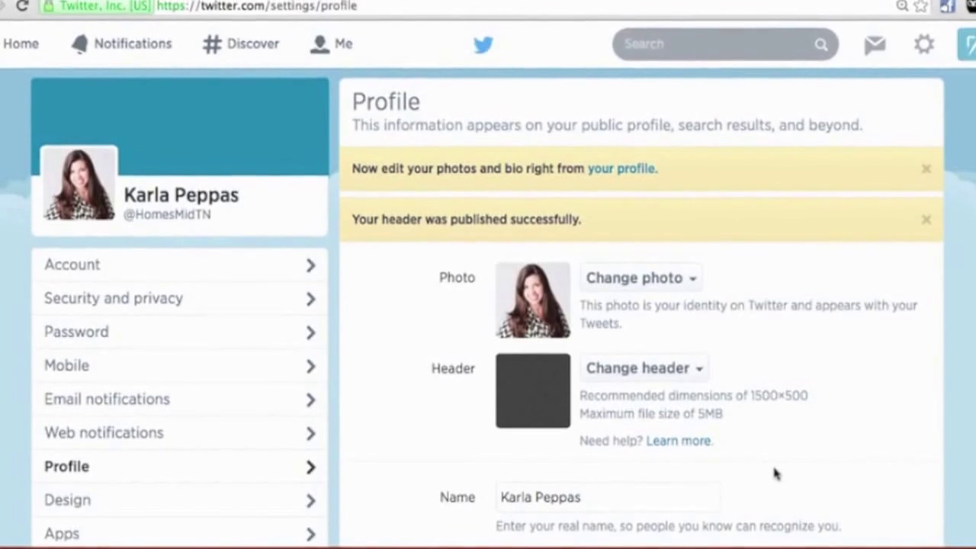
Step: Add a comma to the profile name
scroll(786, 338, "down", 2)
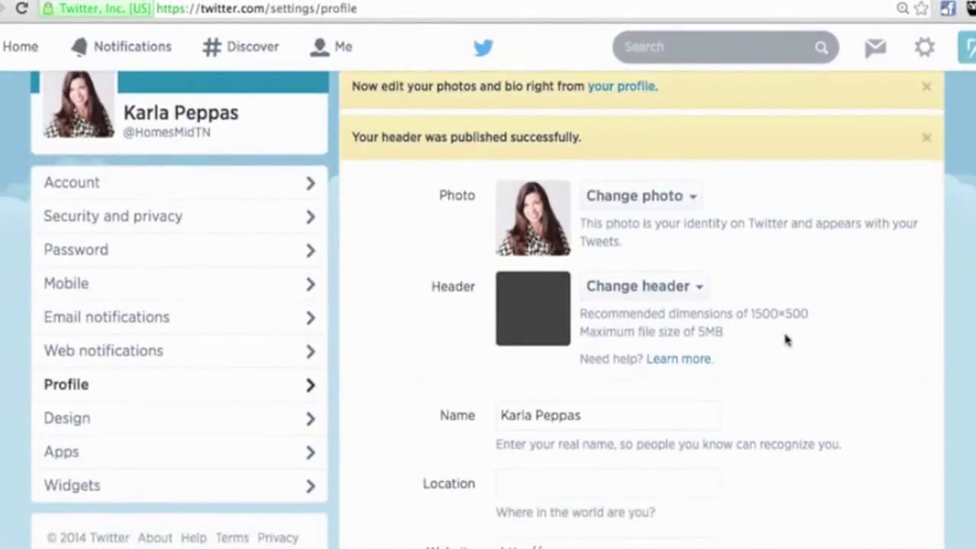
scroll(787, 340, "down", 1)
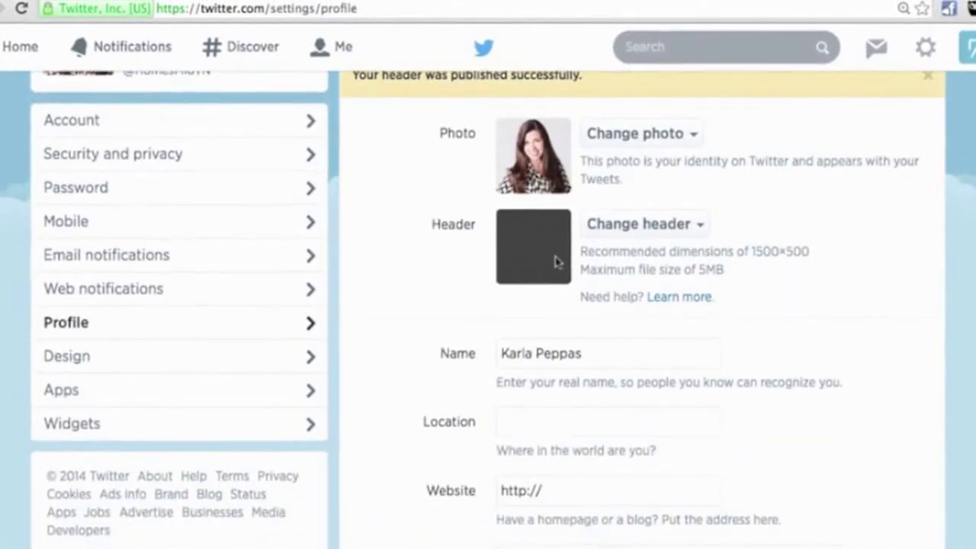
scroll(844, 302, "down", 2)
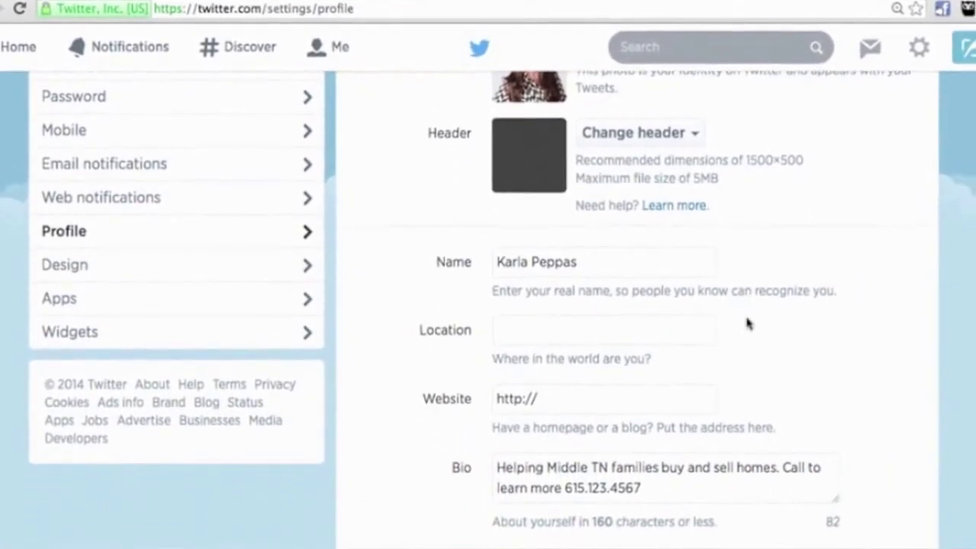
left_click(592, 264)
type(",")
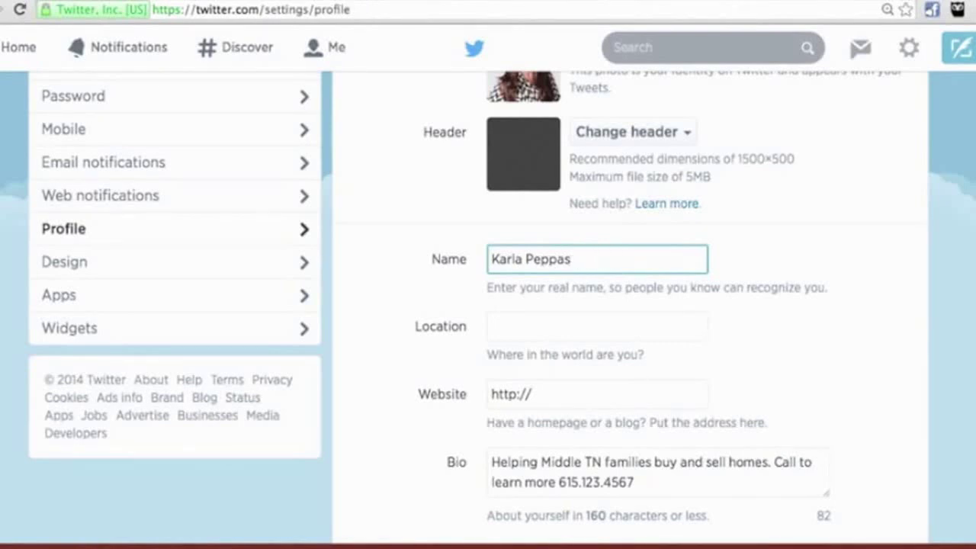
left_click(511, 325)
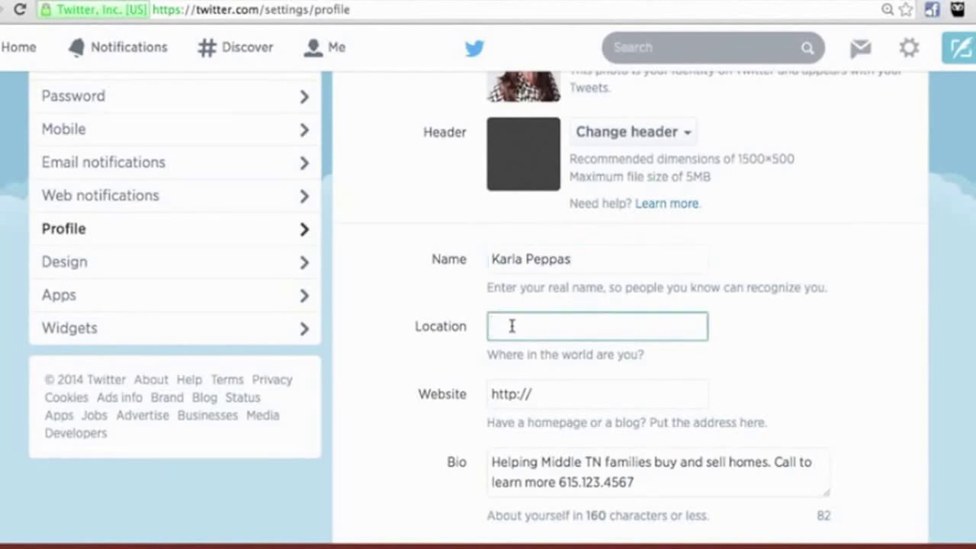
type("Nashville, TN")
left_click(514, 351)
left_click(572, 396)
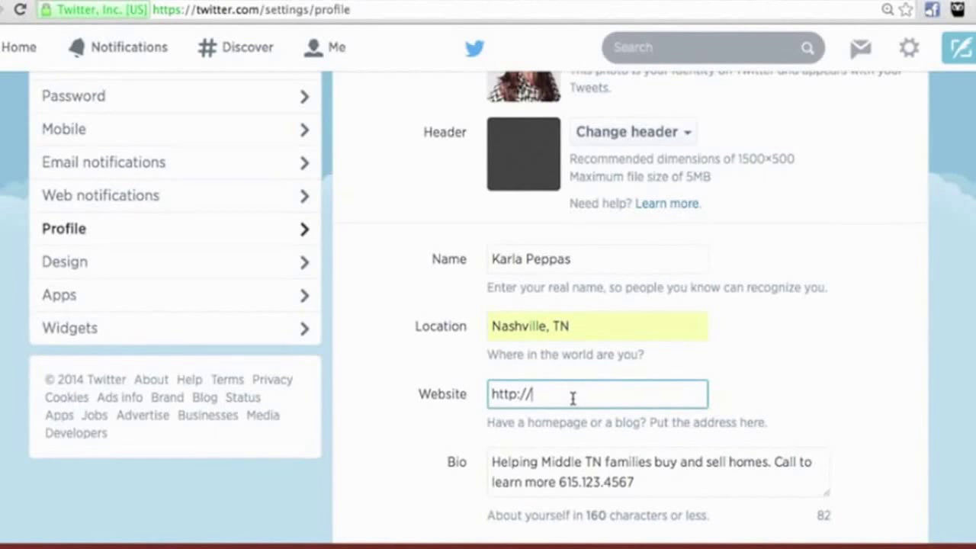
type("http://HomesMidTN.com")
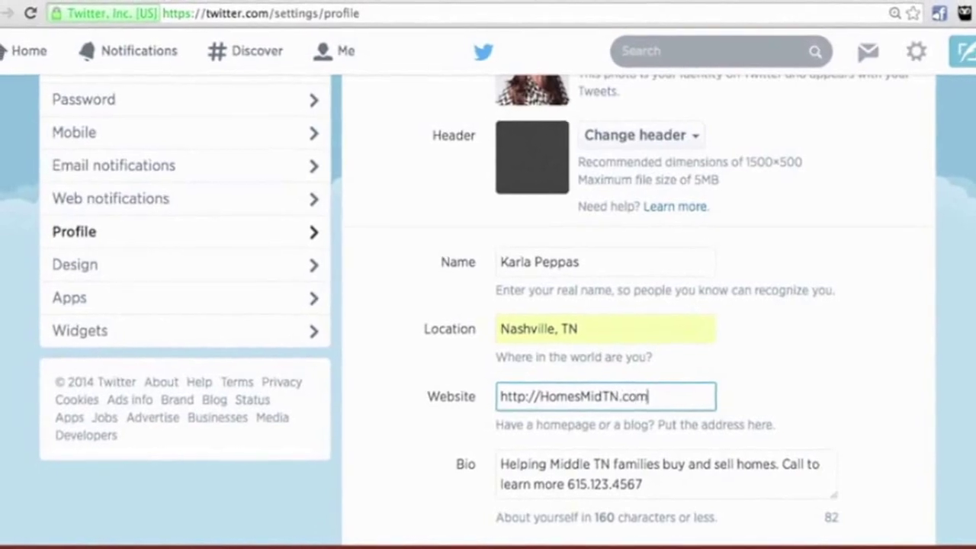
Step: End the bio's closing sentence with a period and save the profile changes
scroll(766, 356, "down", 2)
left_click(679, 414)
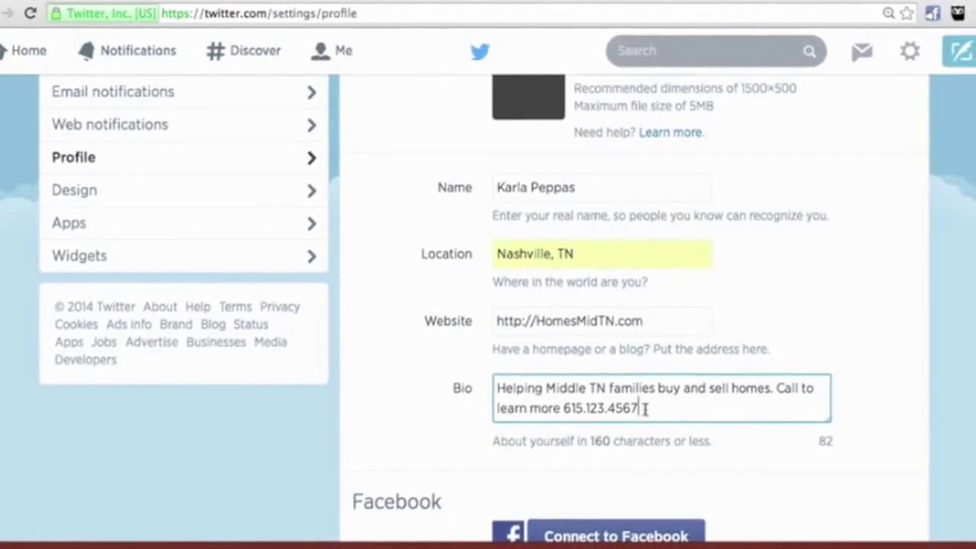
left_click(611, 442)
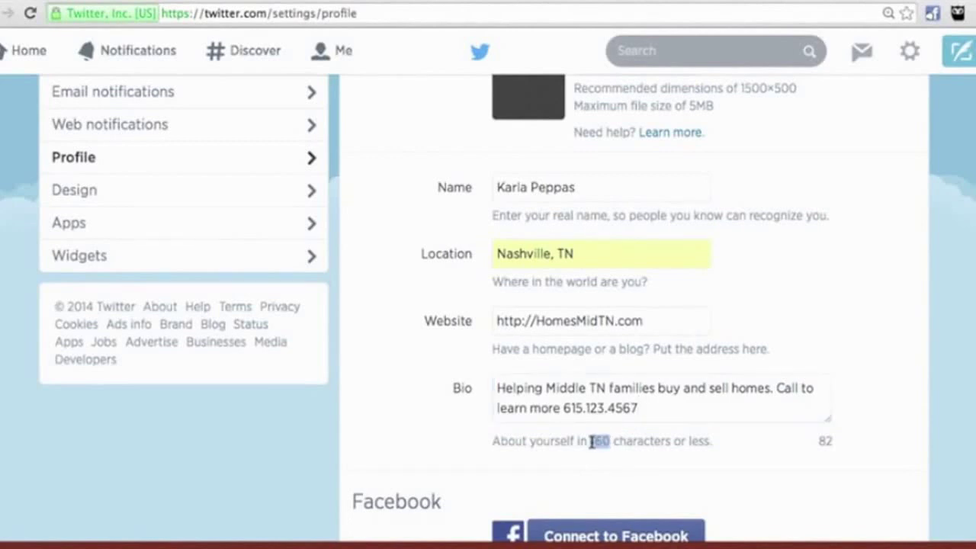
left_click_drag(838, 444, 821, 441)
left_click(666, 411)
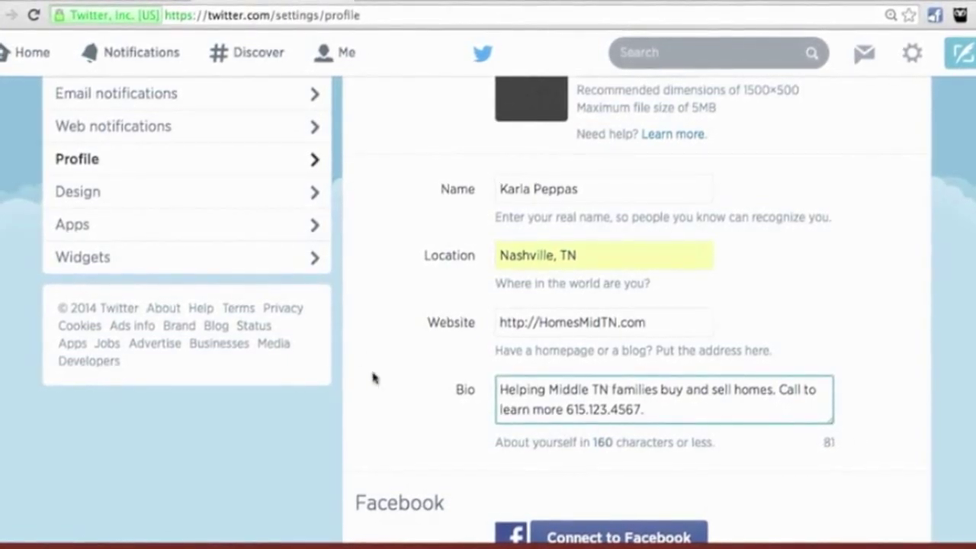
scroll(417, 374, "down", 5)
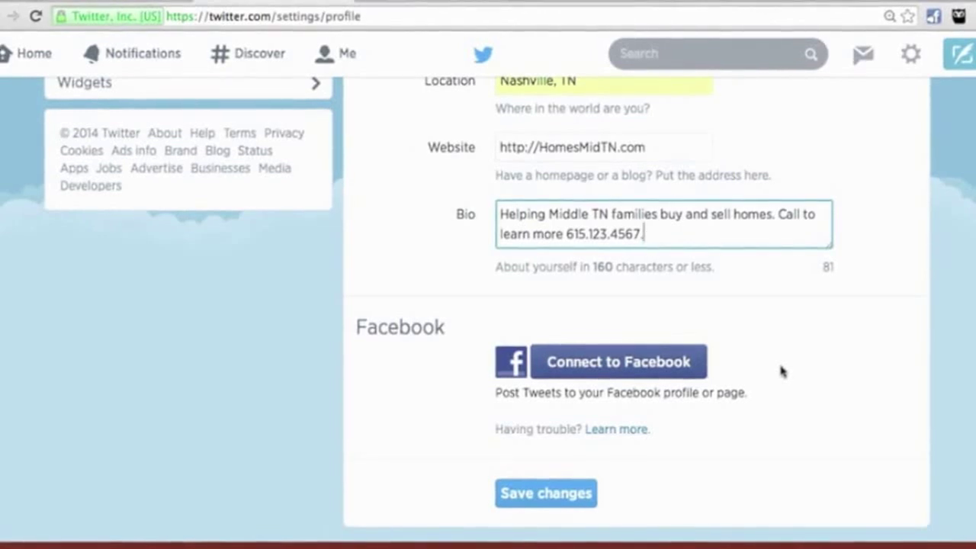
scroll(653, 264, "up", 5)
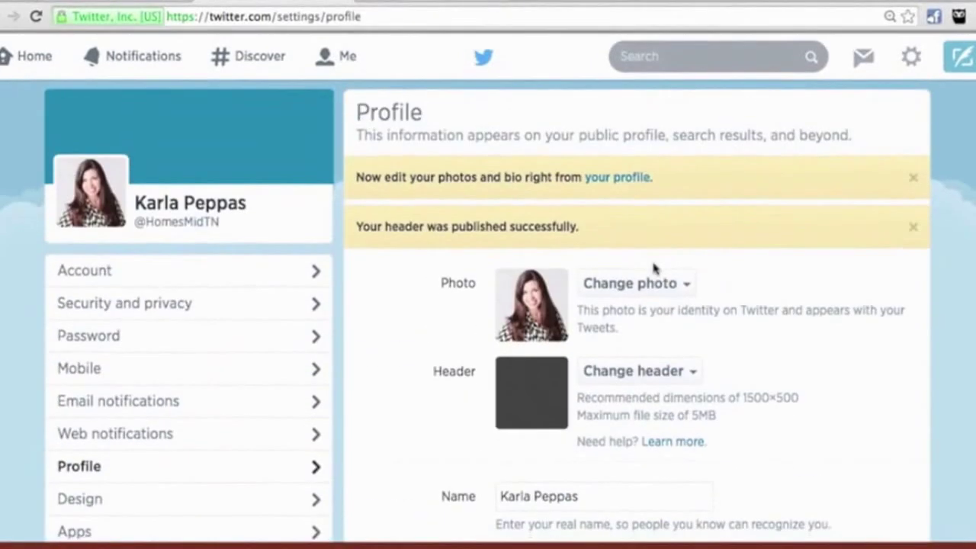
scroll(654, 262, "down", 5)
left_click(528, 503)
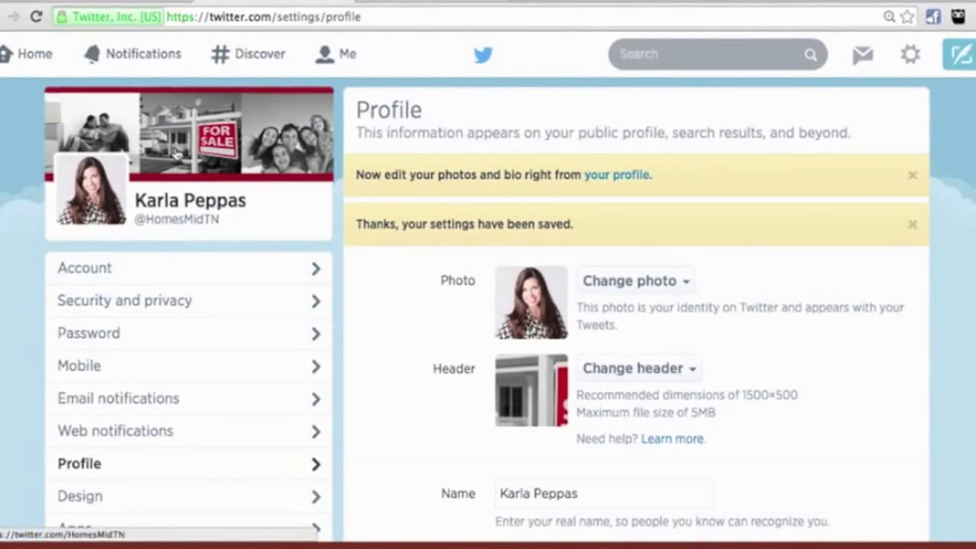
Step: Go to the Design theme settings from the settings sidebar
scroll(401, 366, "down", 4)
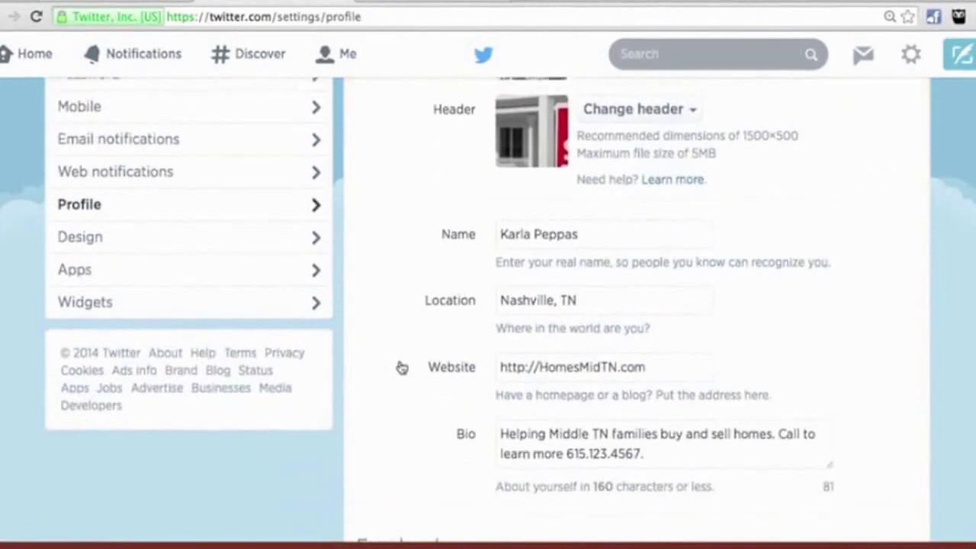
scroll(401, 367, "up", 2)
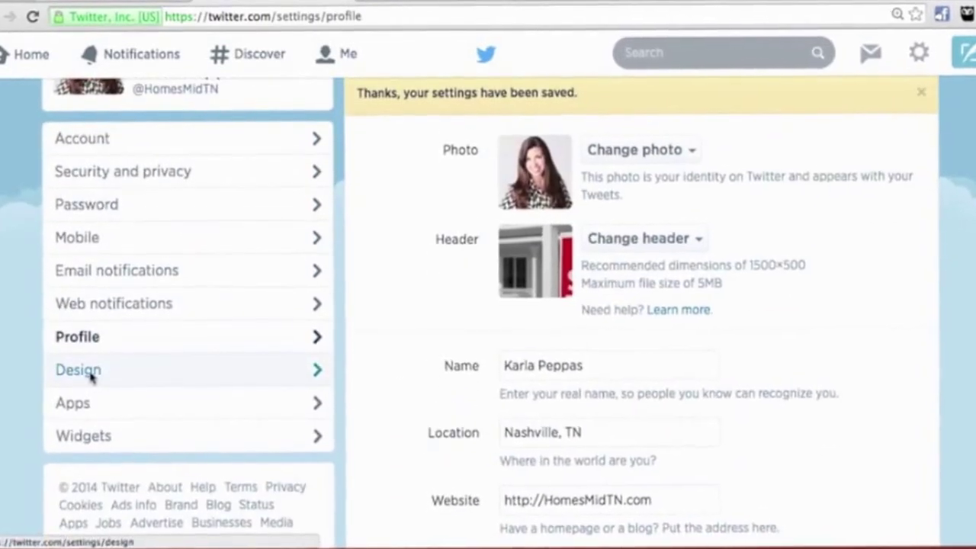
left_click(80, 373)
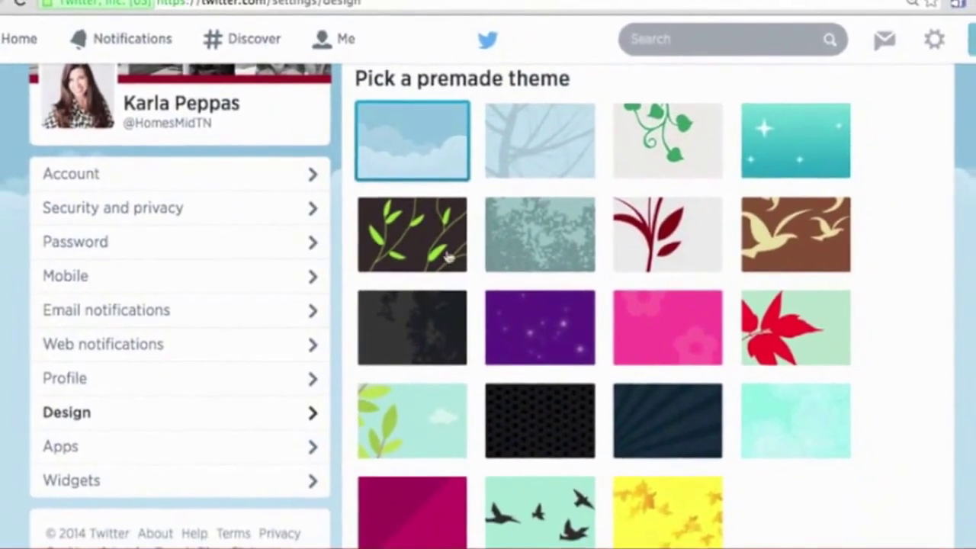
Step: View the public profile page showing the For Sale header and profile photo
scroll(691, 305, "down", 3)
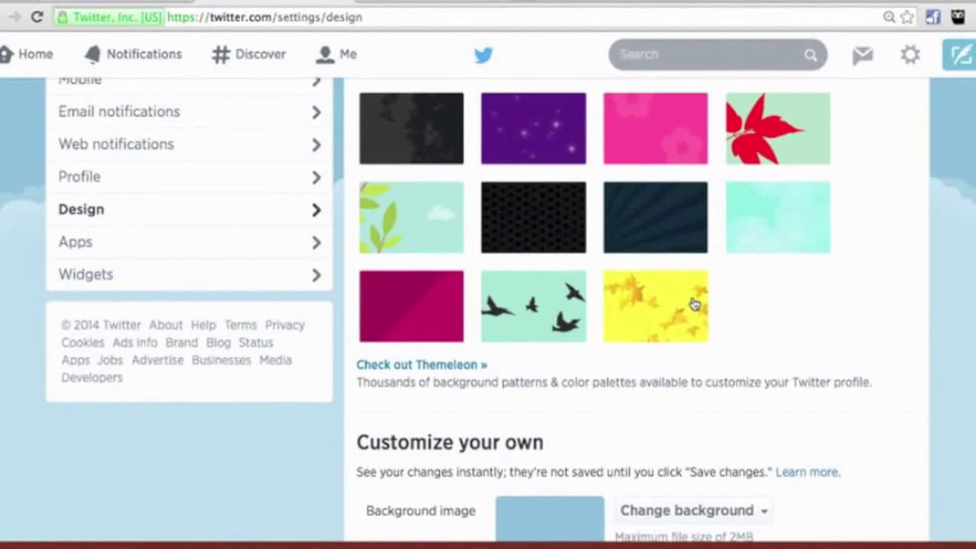
scroll(709, 316, "up", 5)
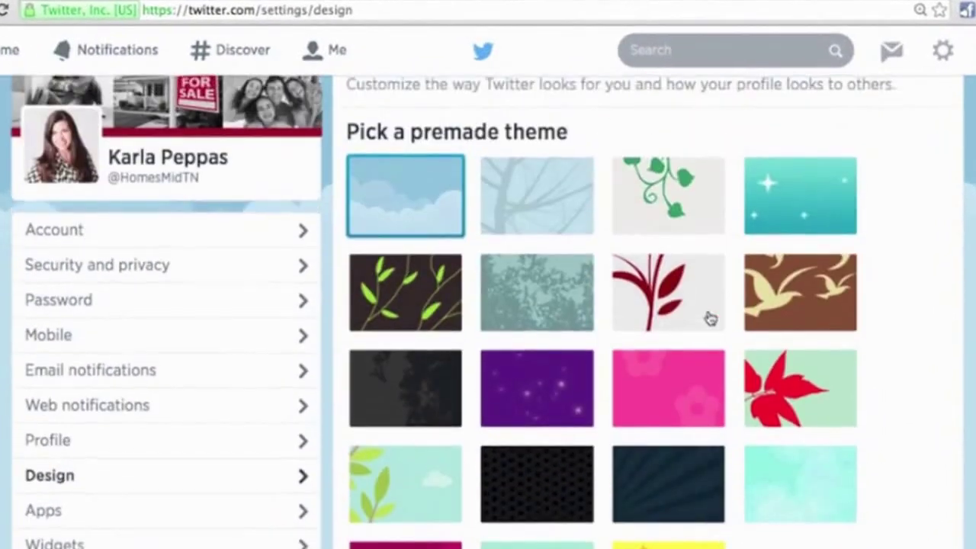
scroll(710, 319, "up", 1)
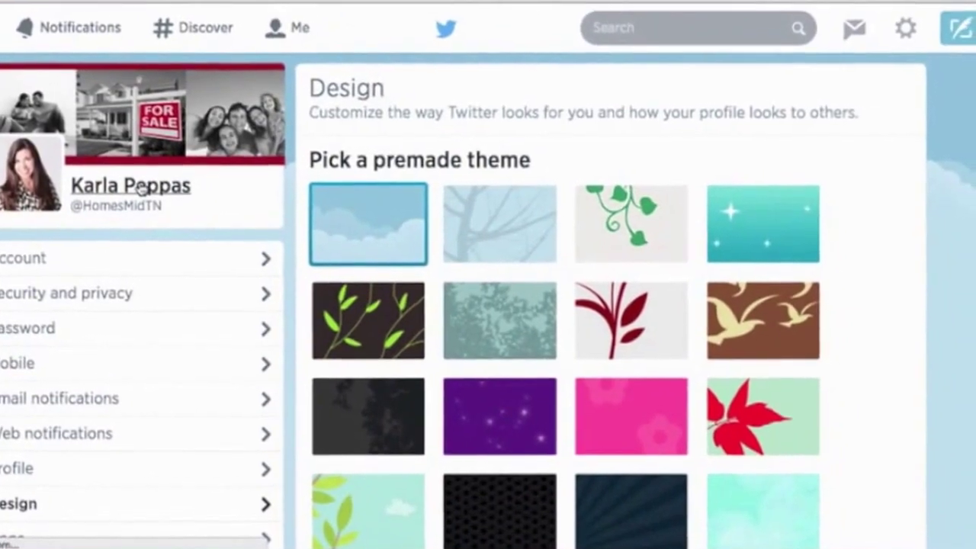
left_click(158, 178)
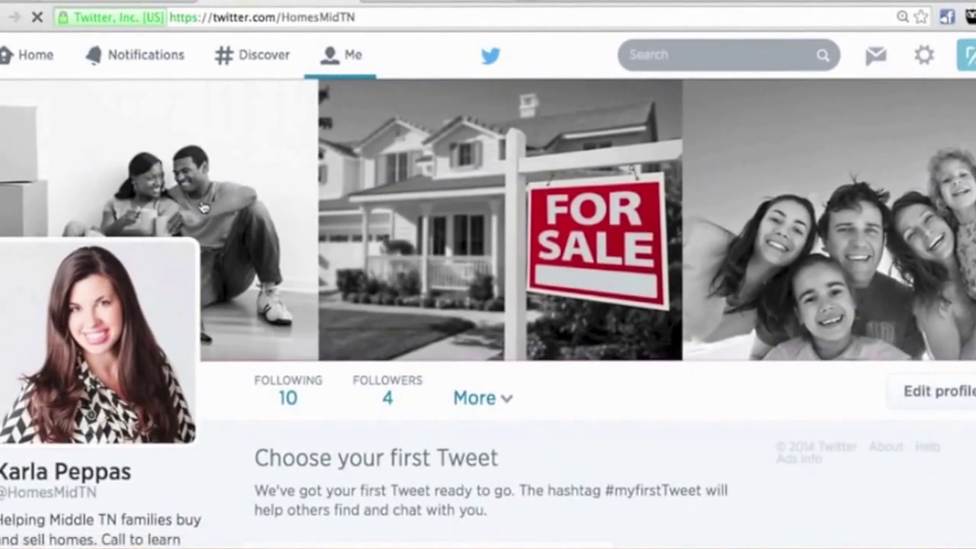
Step: Review the public profile with its For Sale header, then return to the Home timeline
scroll(204, 207, "down", 5)
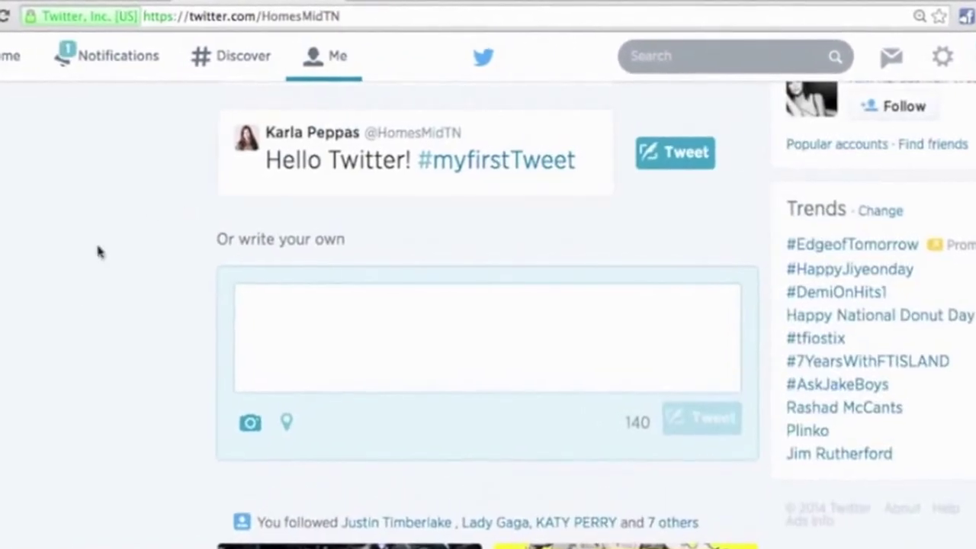
scroll(118, 290, "up", 5)
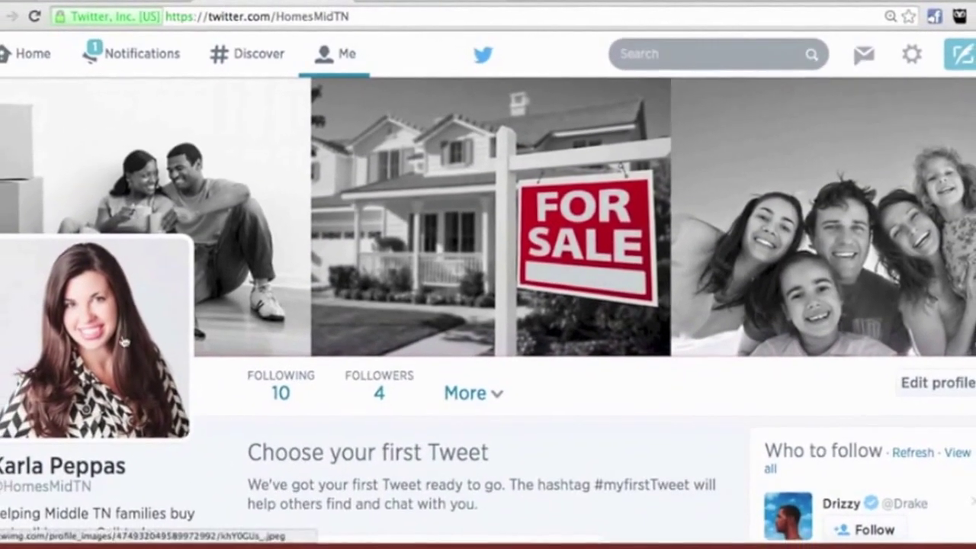
scroll(88, 388, "down", 4)
scroll(126, 344, "down", 10)
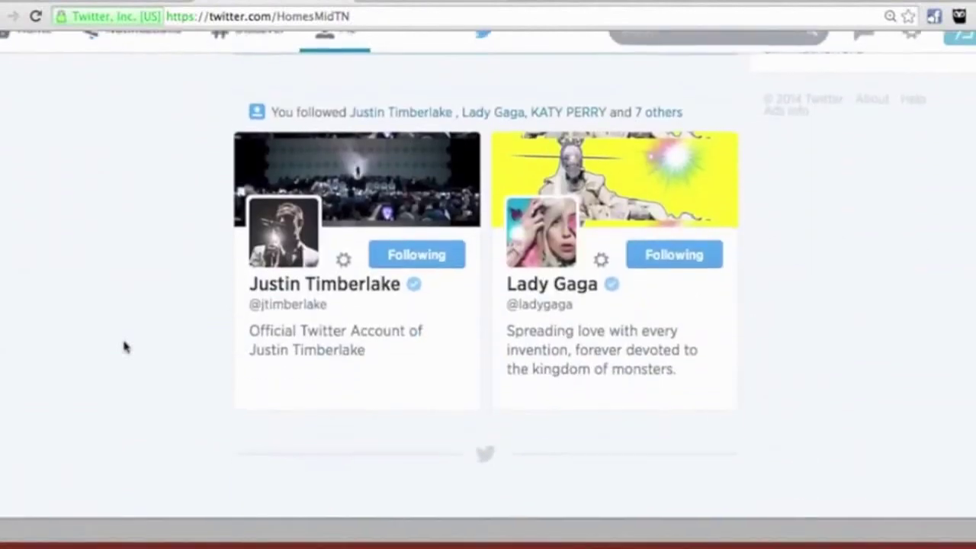
scroll(126, 345, "up", 15)
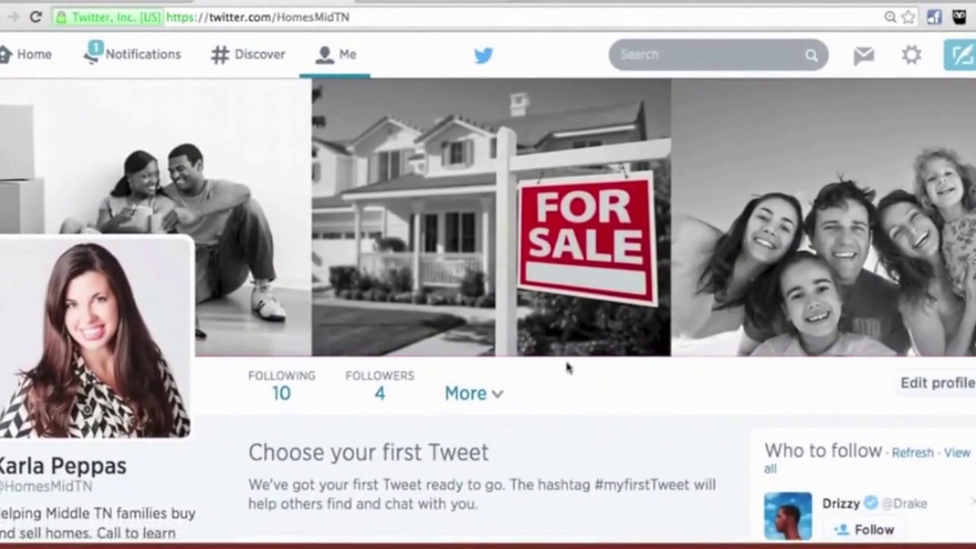
left_click(27, 64)
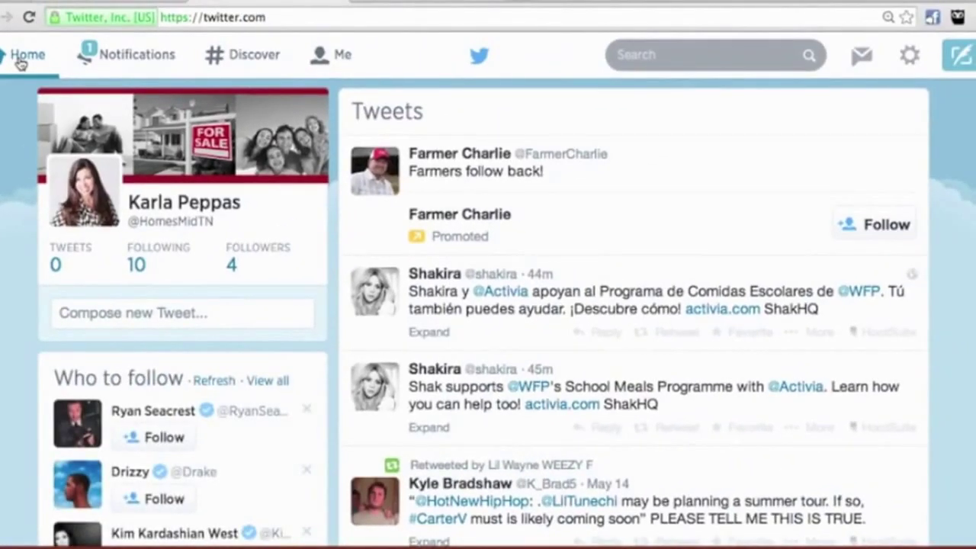
Step: Go to Settings > Design and show the Change background options under Customize your own
left_click(911, 54)
left_click(834, 268)
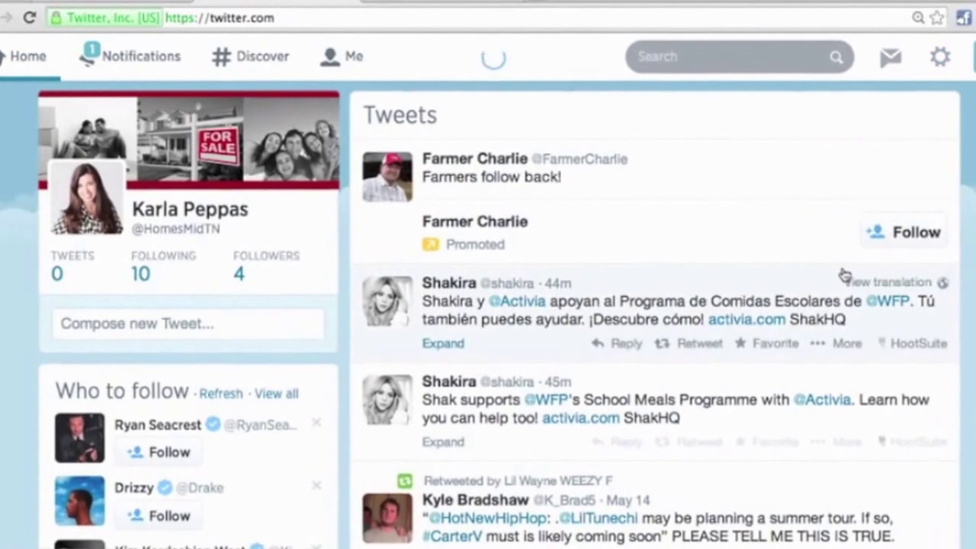
scroll(19, 298, "down", 1)
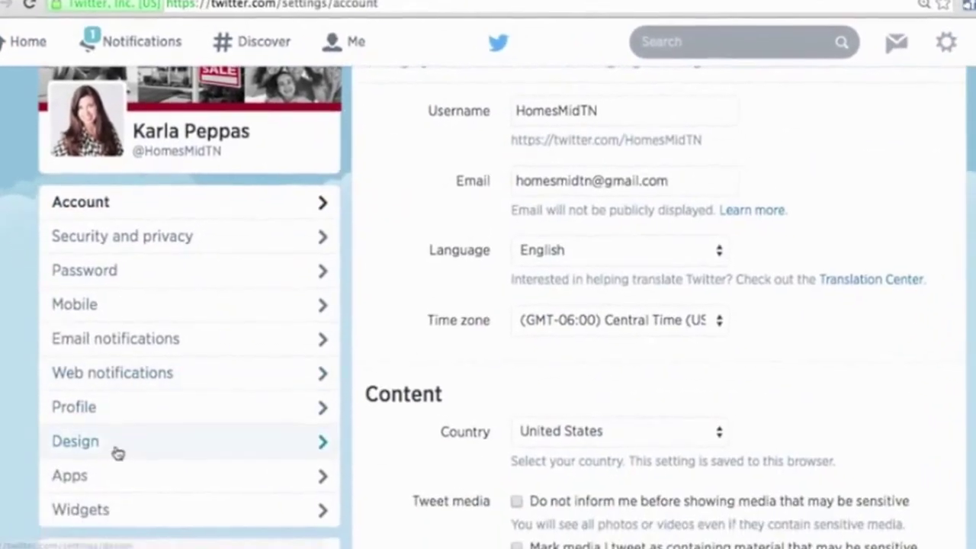
left_click(114, 480)
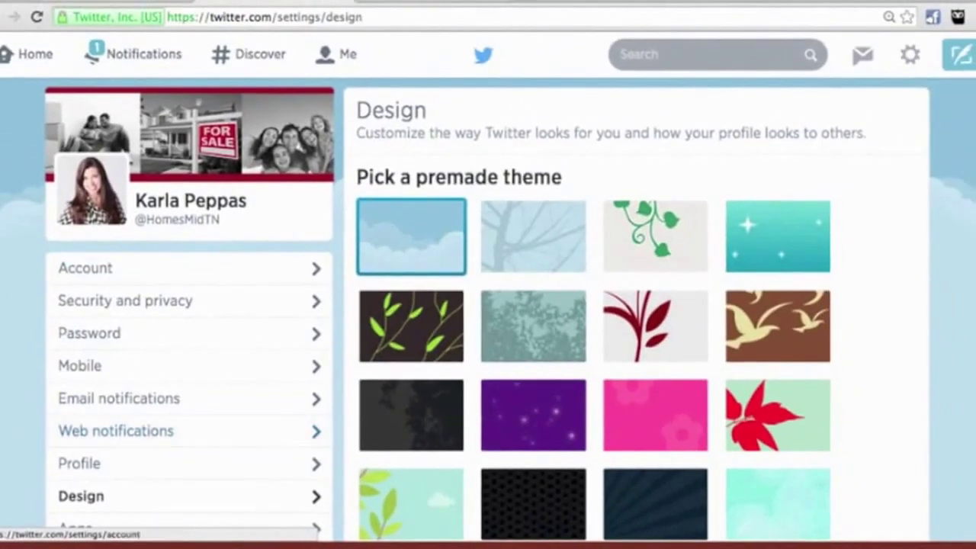
scroll(938, 190, "down", 5)
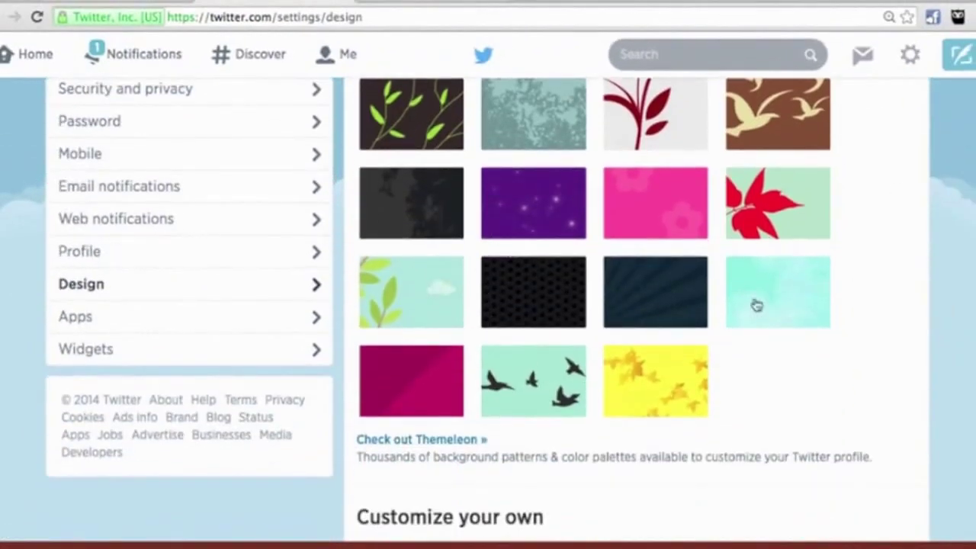
scroll(699, 456, "down", 6)
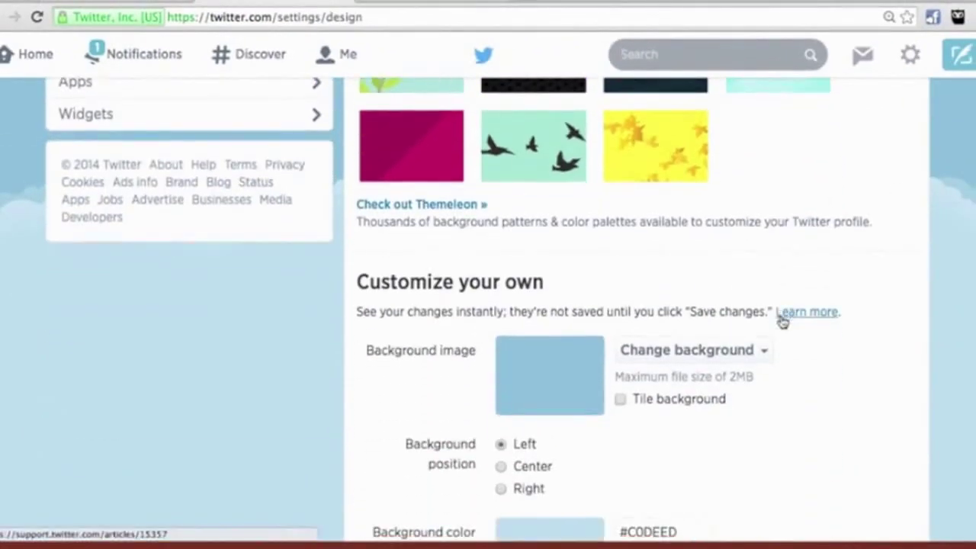
scroll(768, 268, "down", 1)
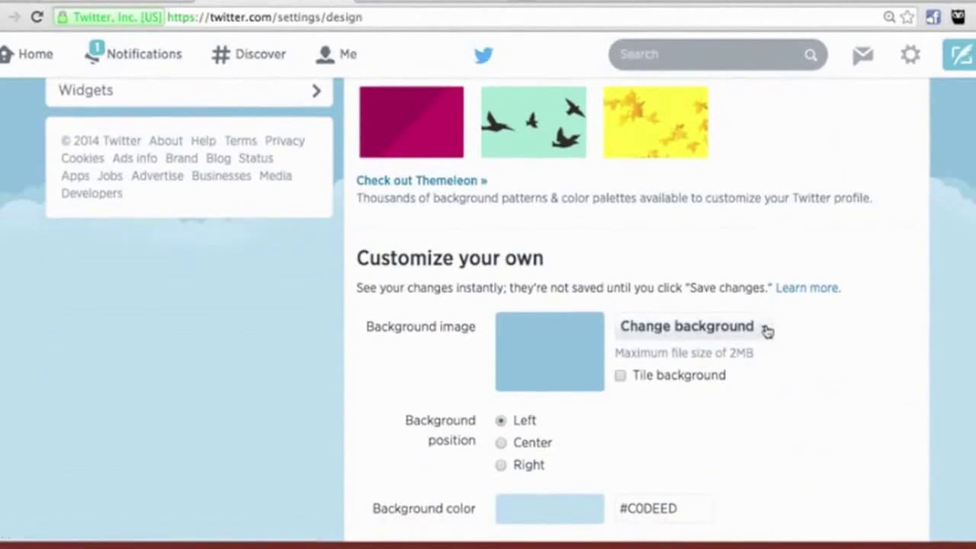
left_click(765, 328)
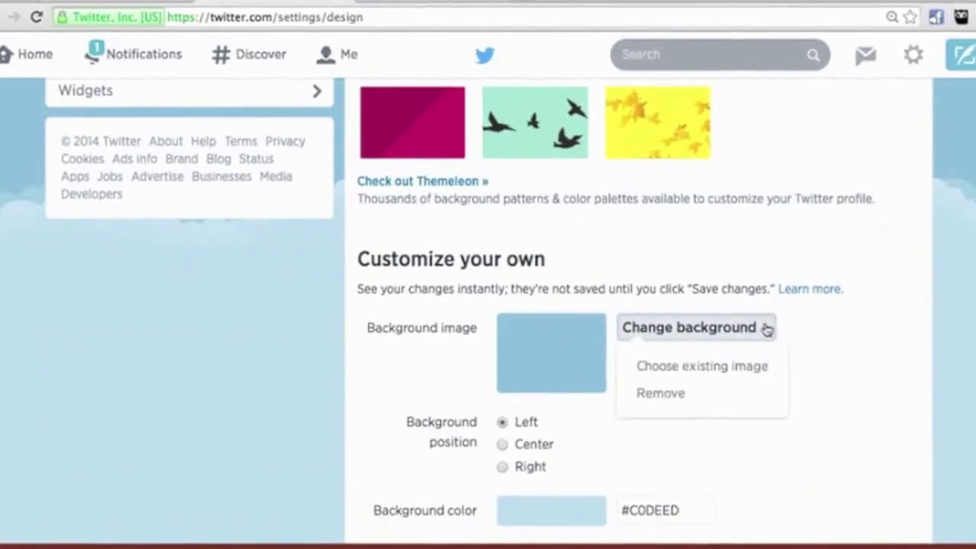